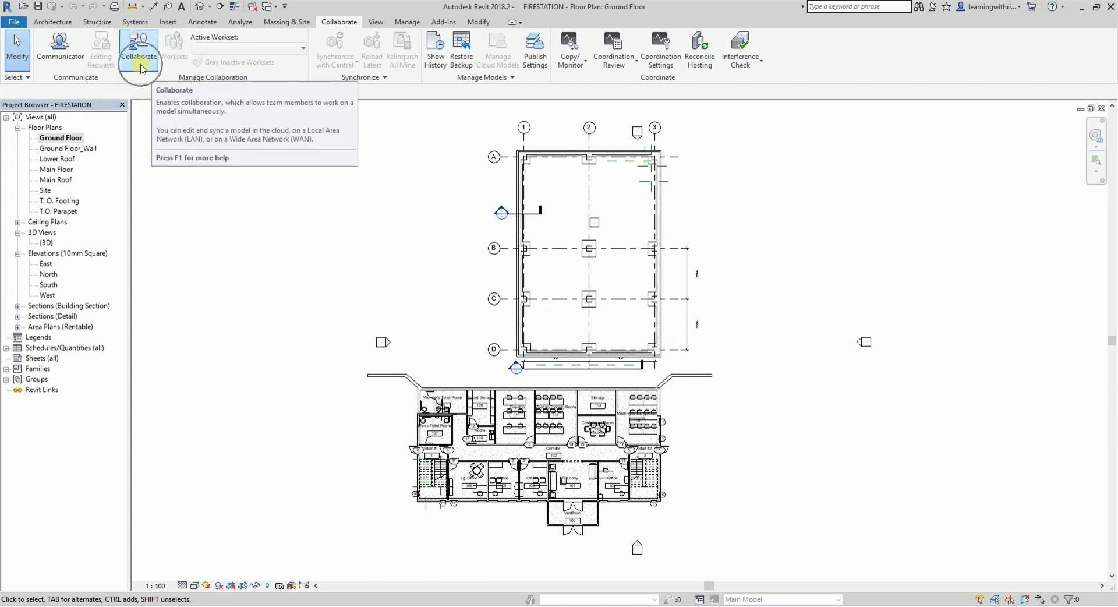
Step: Enable worksharing for the fire station model using collaboration within the network
click(140, 58)
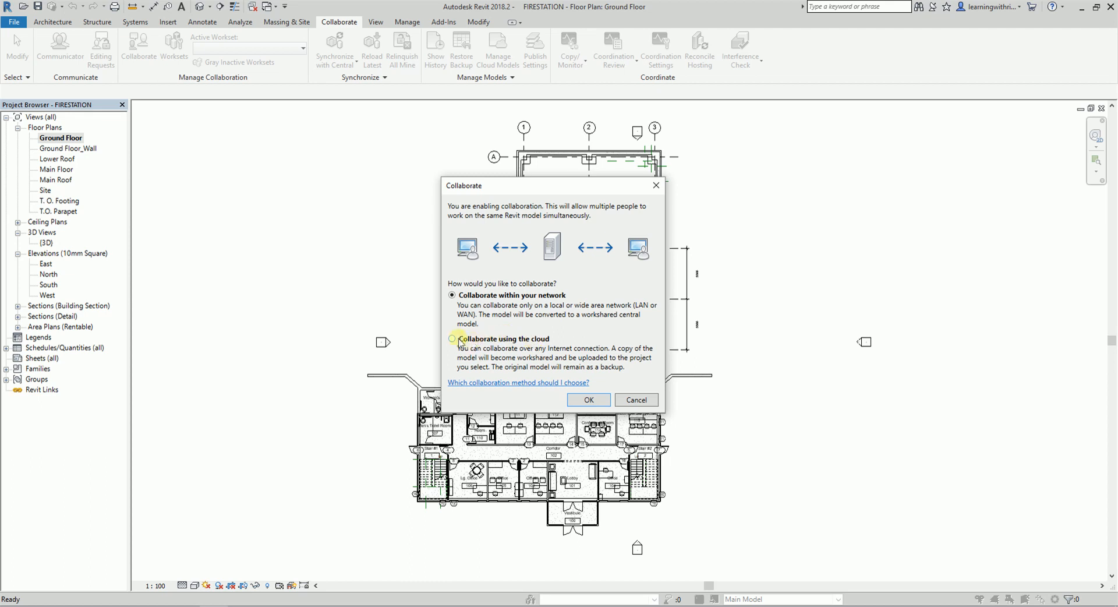
click(451, 339)
click(452, 297)
click(508, 297)
click(588, 400)
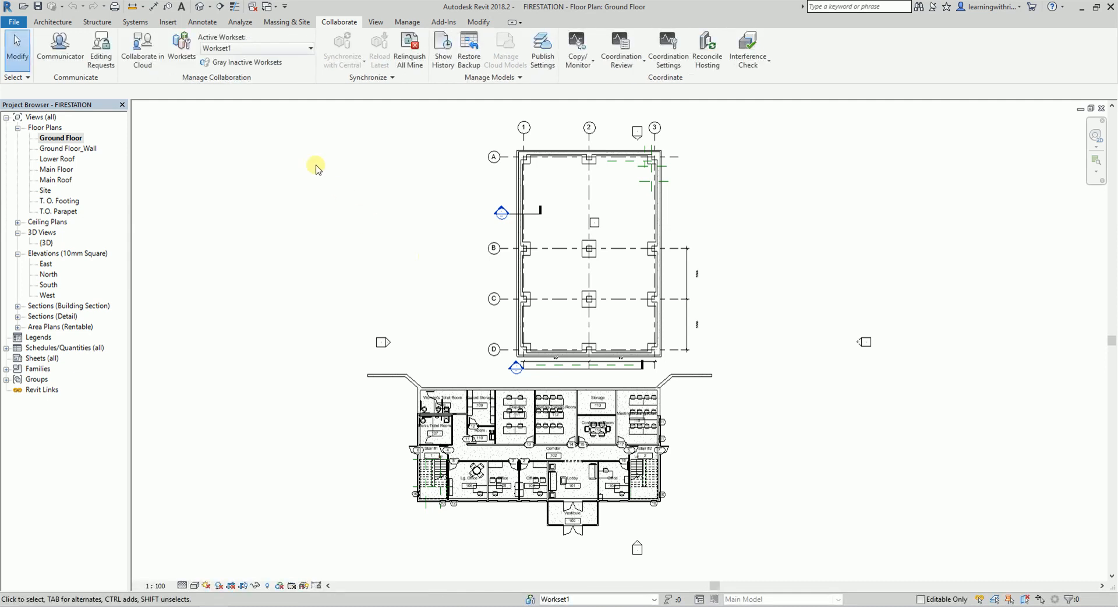
Step: Open the Worksets dialog, widen the Owner column and compare the owner with the signed-in account name
click(183, 56)
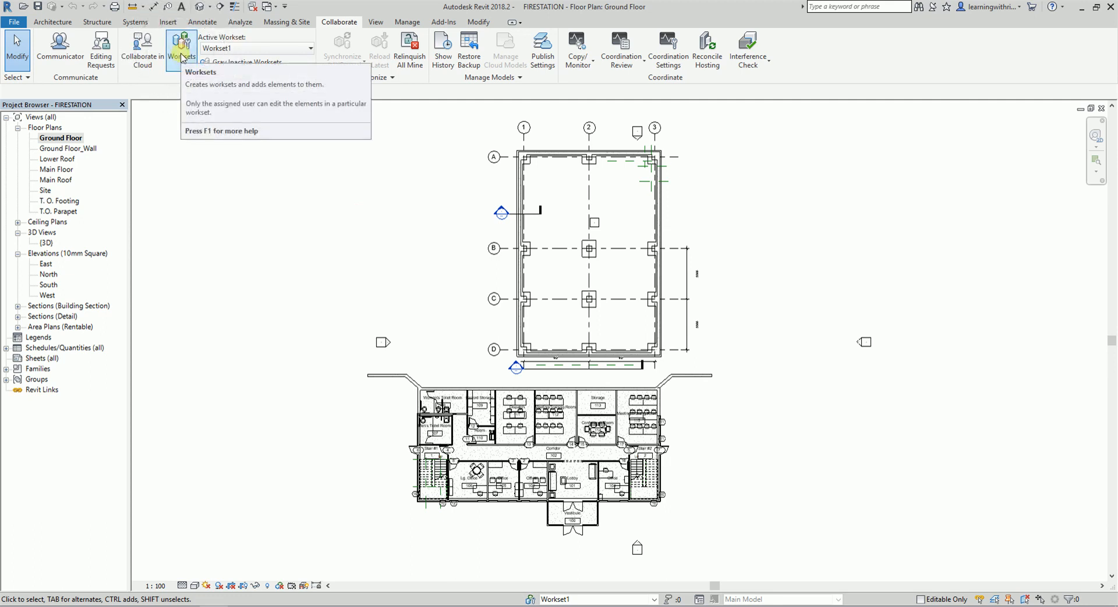
click(183, 55)
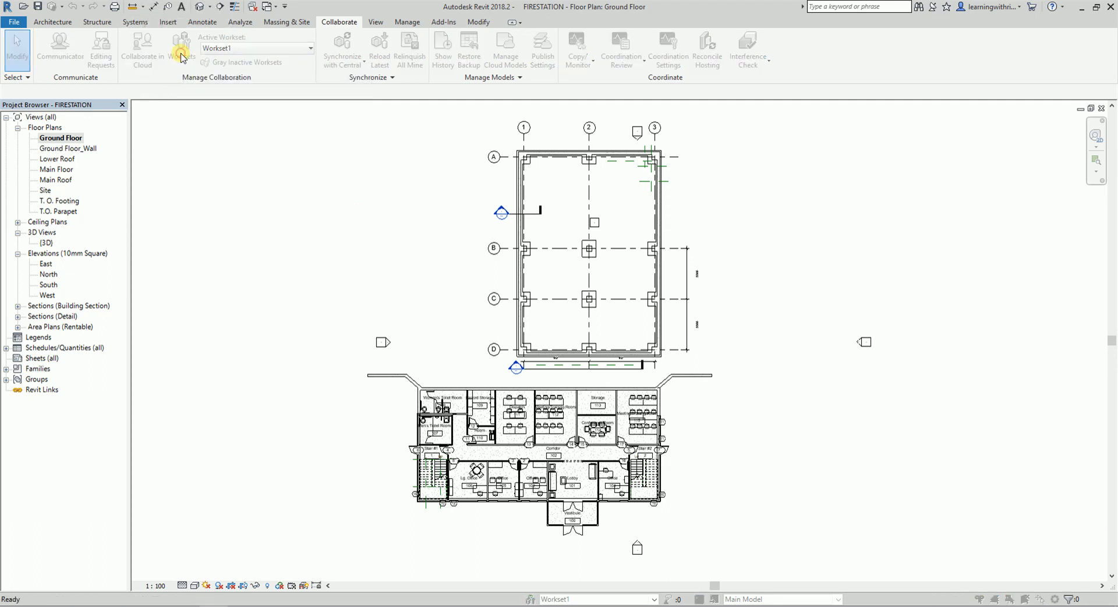
drag(519, 182, 377, 95)
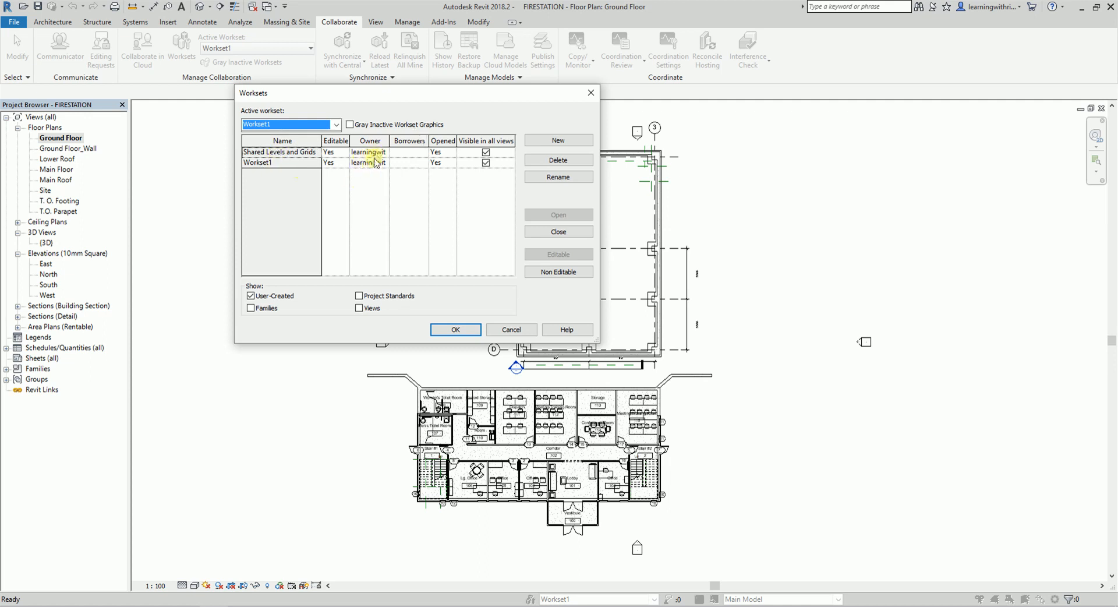
drag(389, 140, 417, 140)
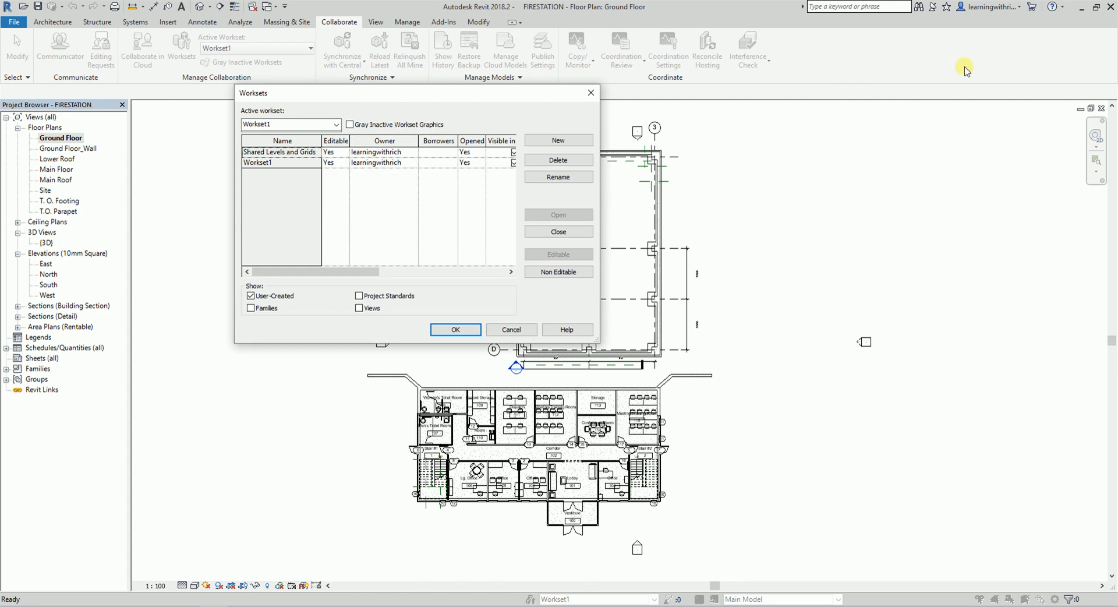
click(995, 14)
key(ctrl)
key(ctrl)
key(ctrl)
key(ctrl)
key(ctrl)
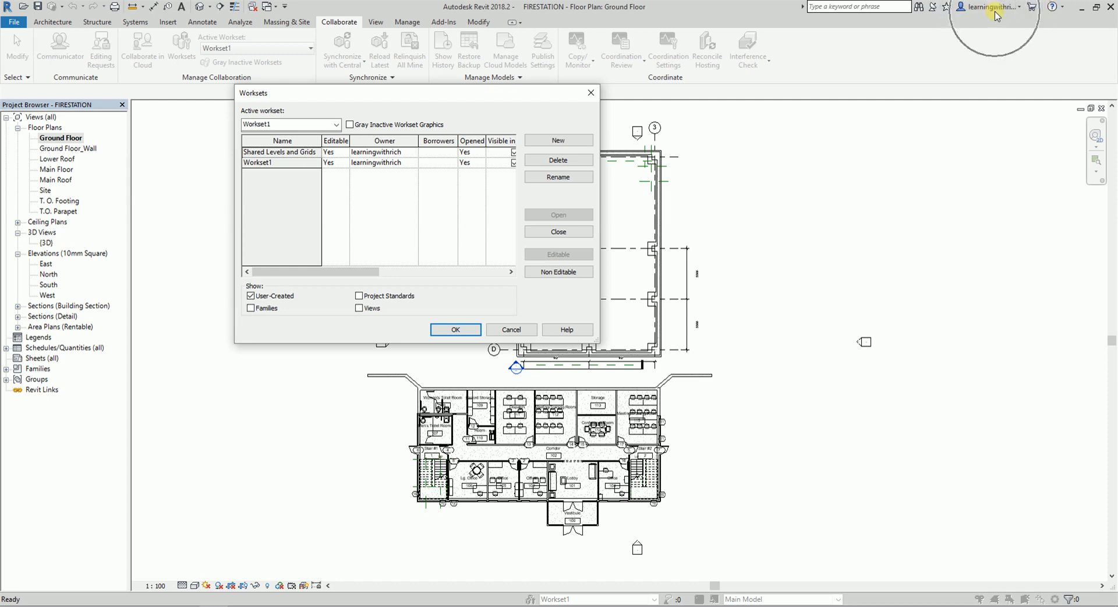
key(ctrl)
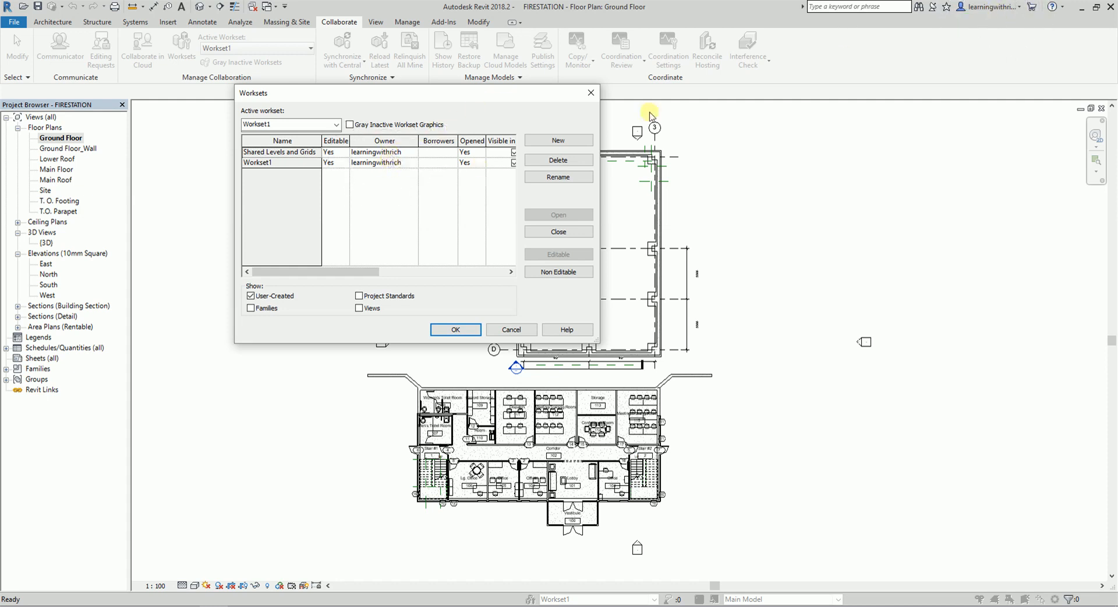
click(590, 93)
Step: Review the username setting in the general program options
click(13, 24)
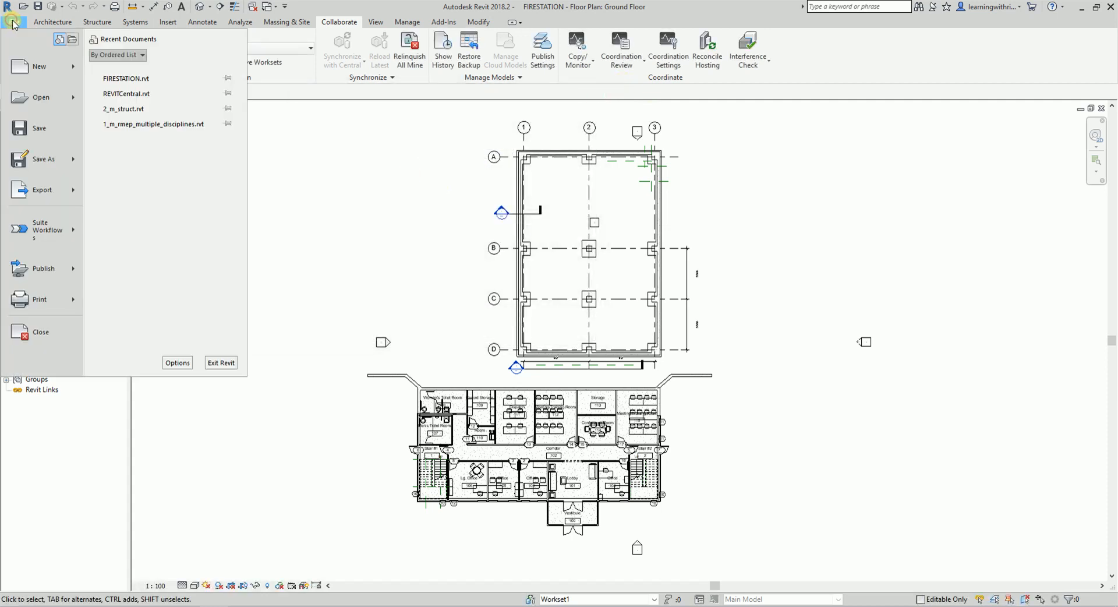
click(180, 369)
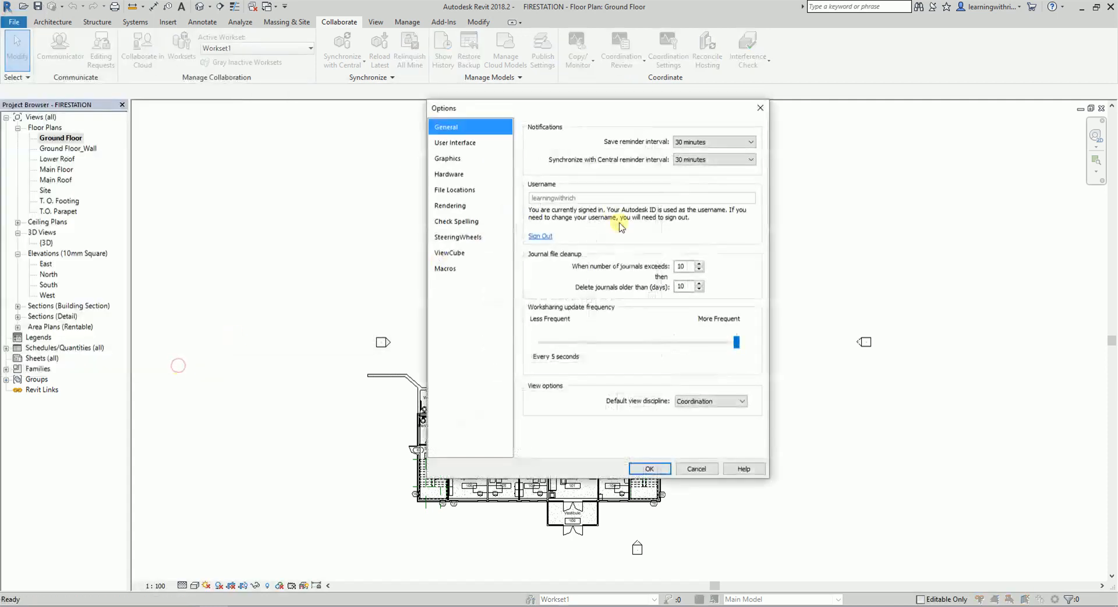
key(ctrl)
key(ctrl)
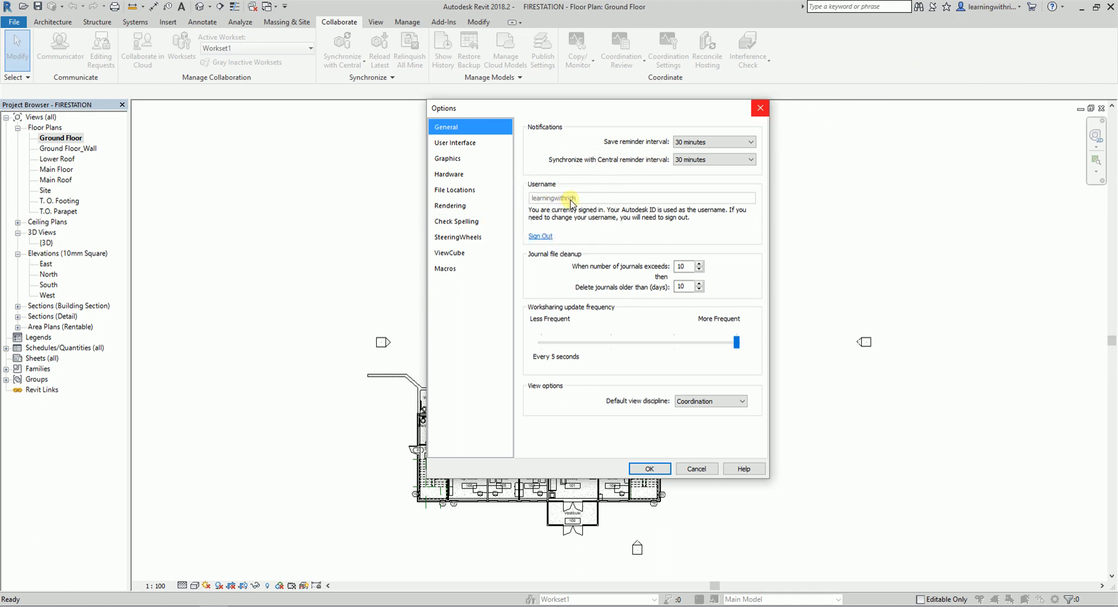
click(648, 468)
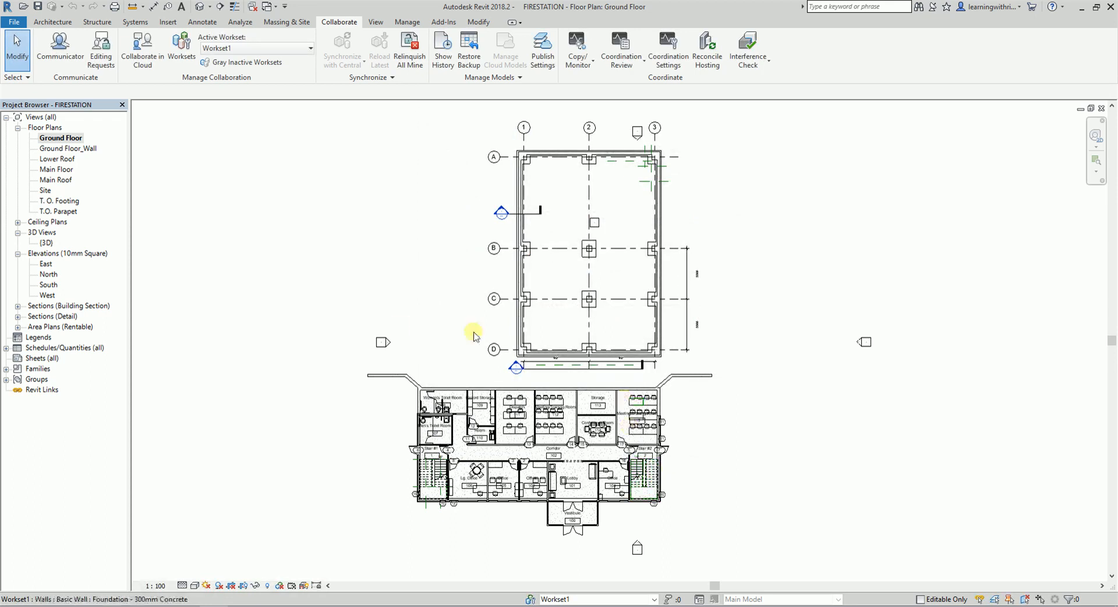
Step: Create a new workset named STRUCTURAL that is visible in all views
click(191, 58)
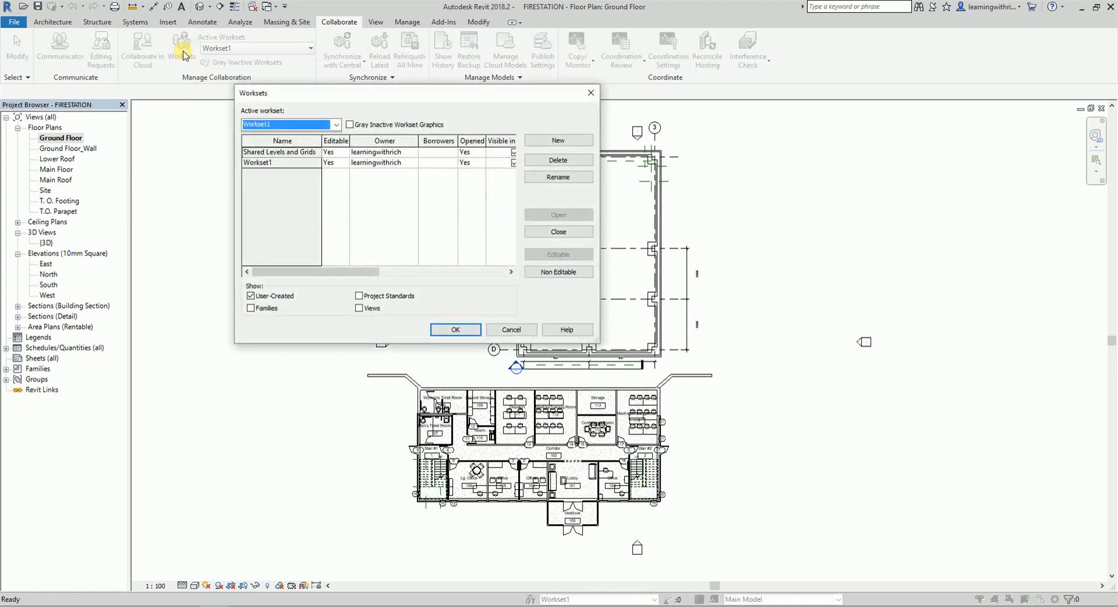
click(1113, 55)
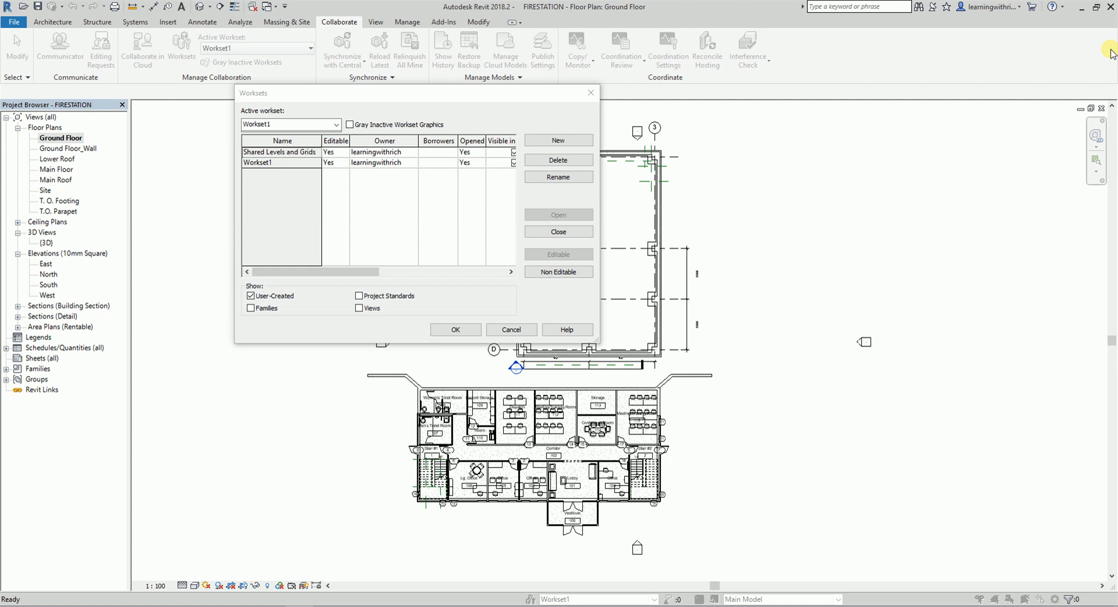
click(558, 140)
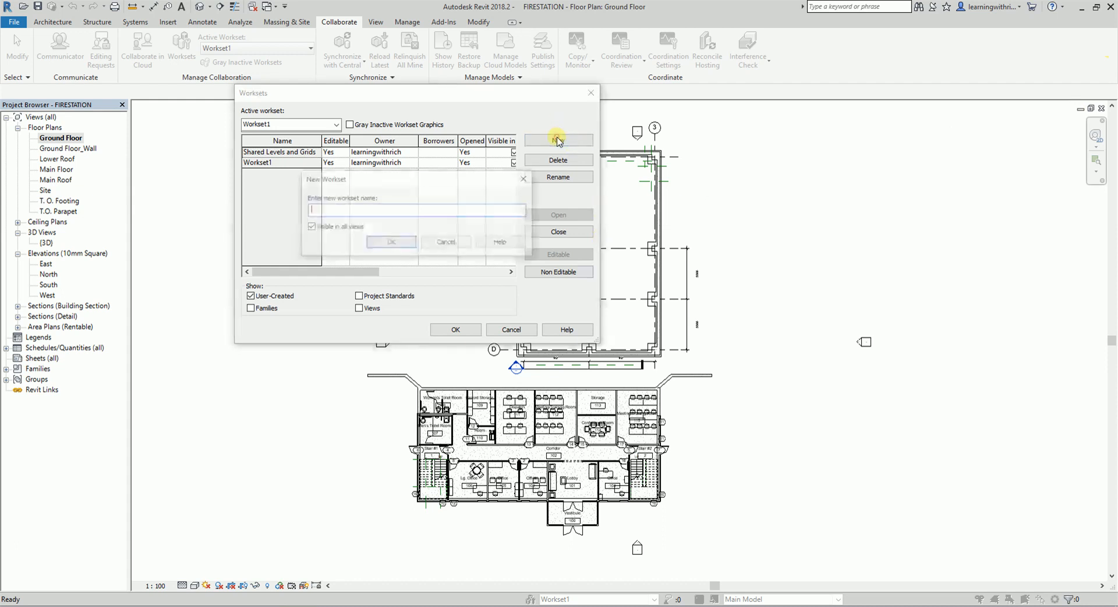
text(STRU)
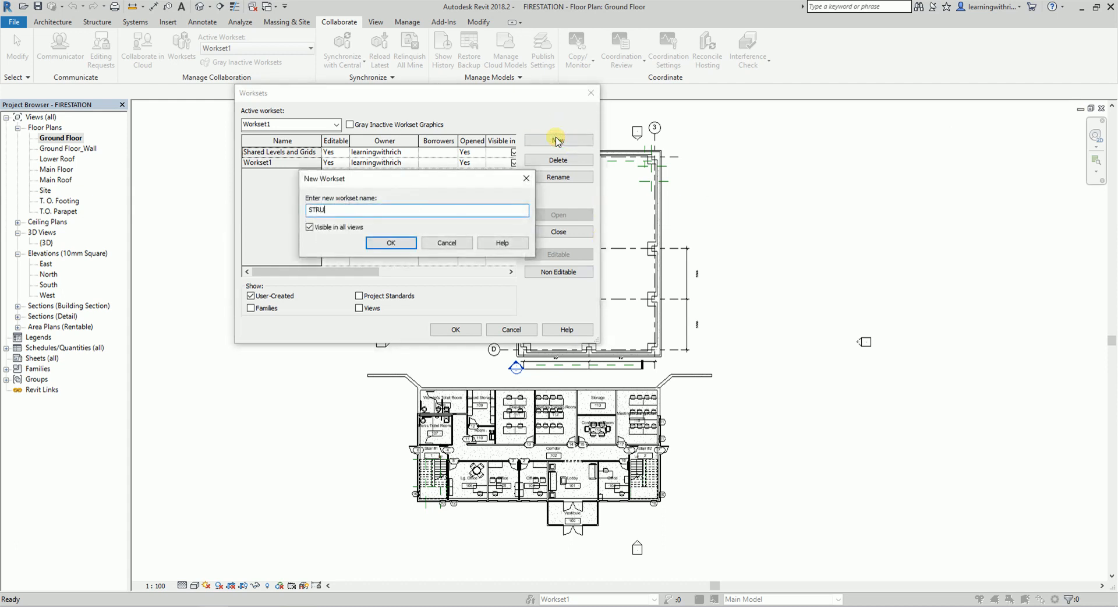
text(CTURA)
click(387, 241)
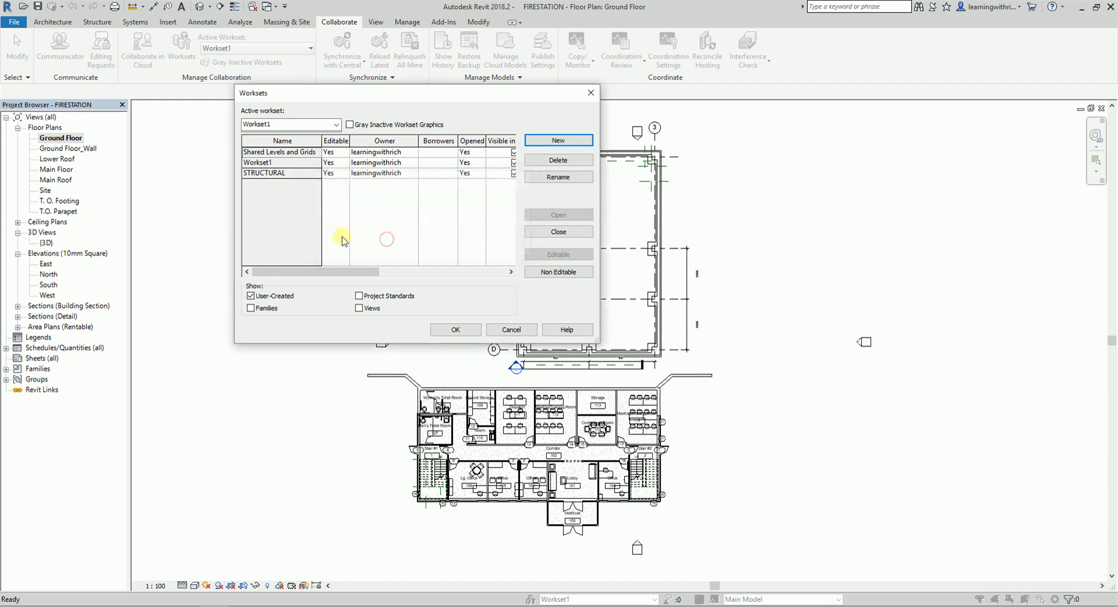
Step: Rename Workset1 as ARCHITECTURAL
click(275, 163)
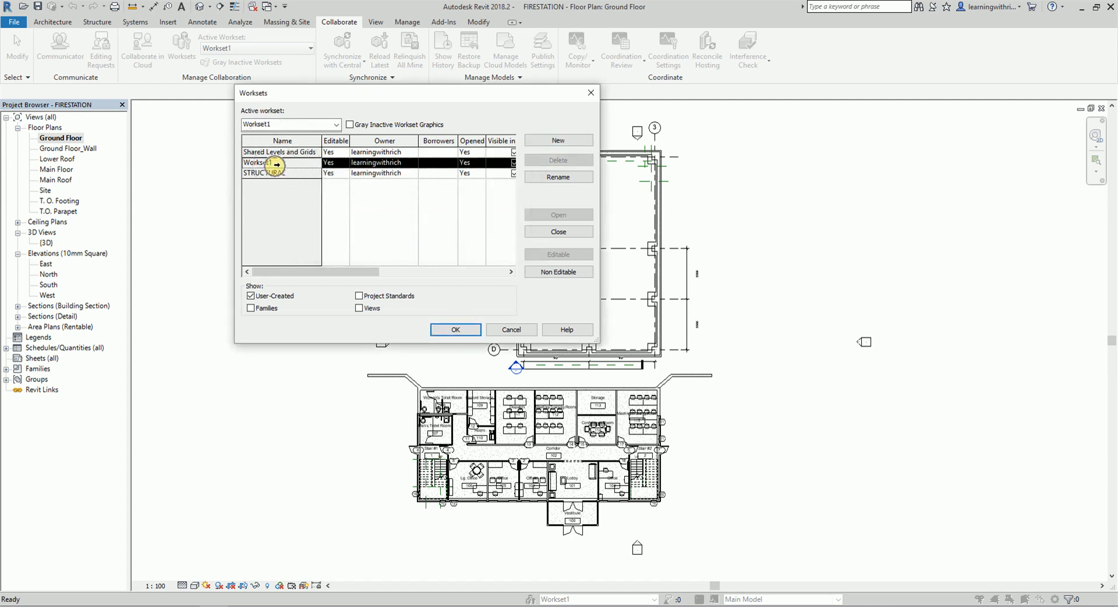
click(558, 177)
text(ARCHITECTURAL)
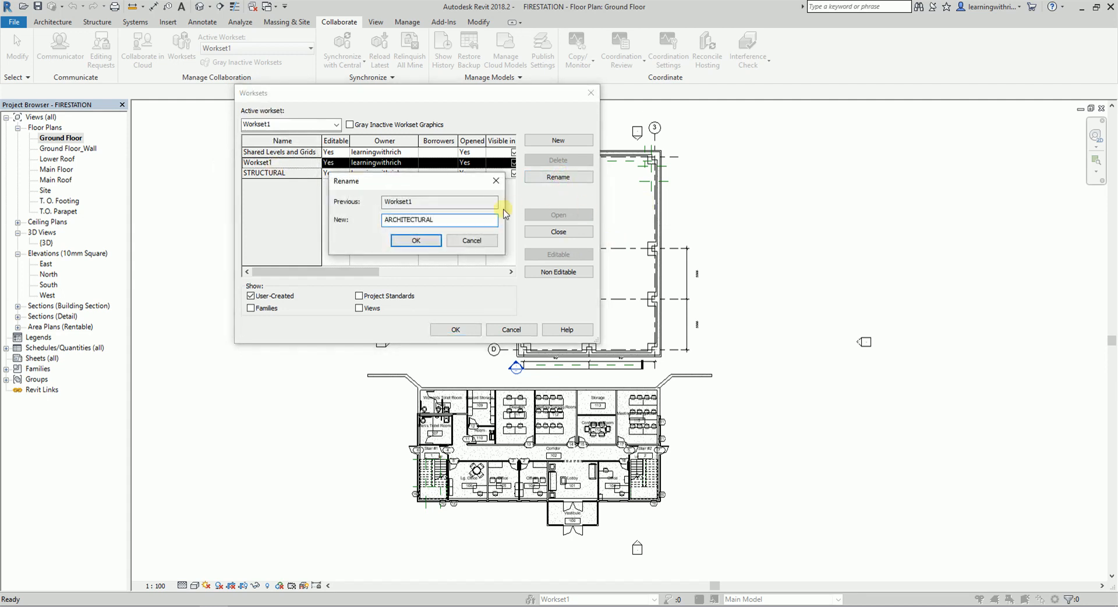
click(423, 241)
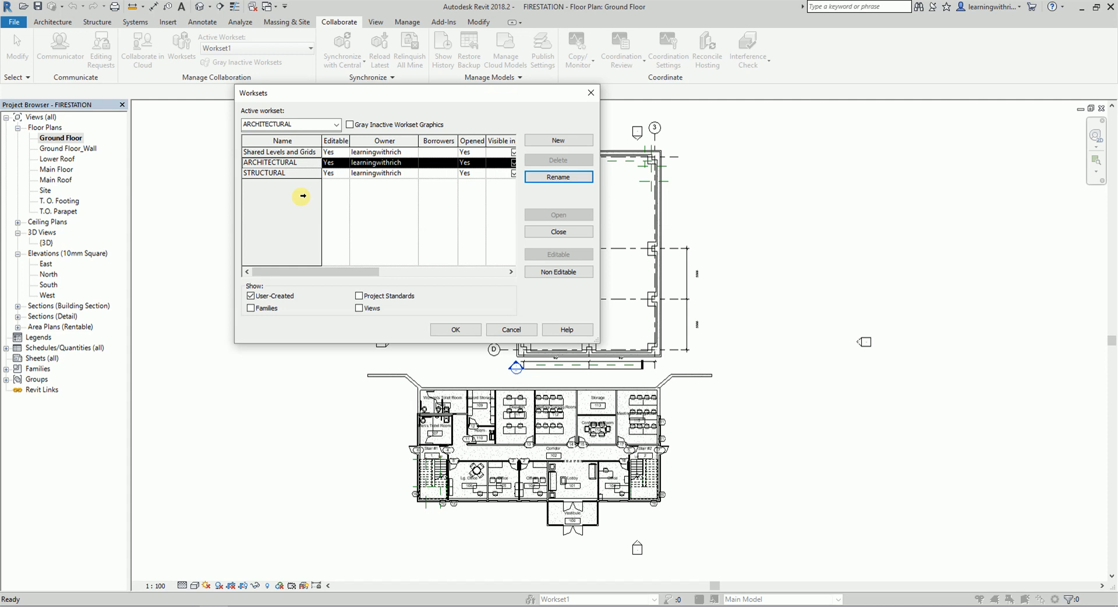
key(ctrl)
Step: Accept the workset changes and make STRUCTURAL the active workset
click(273, 173)
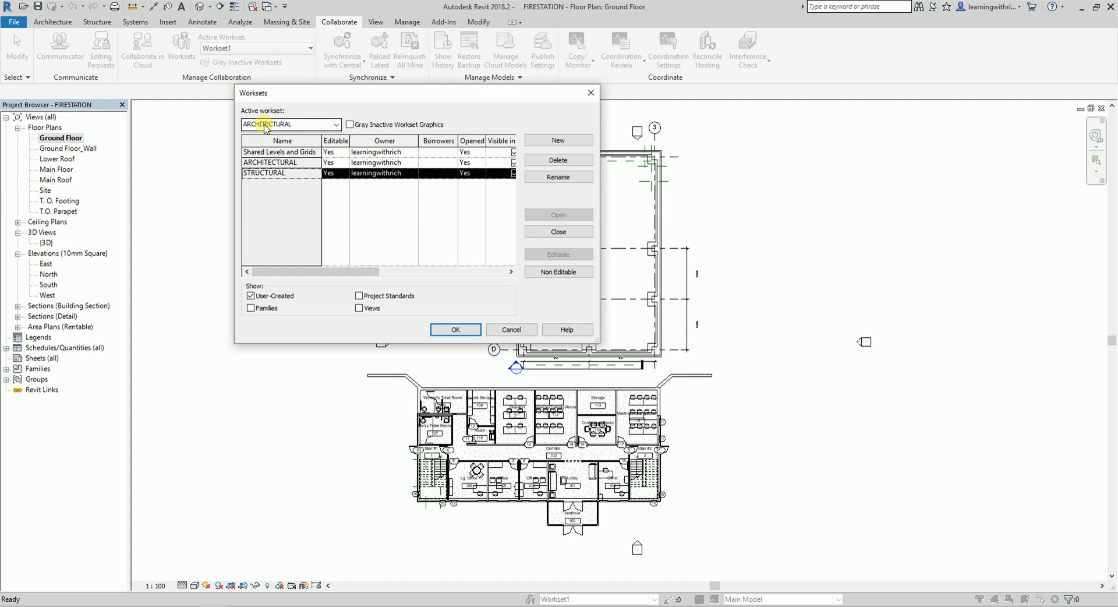
click(457, 329)
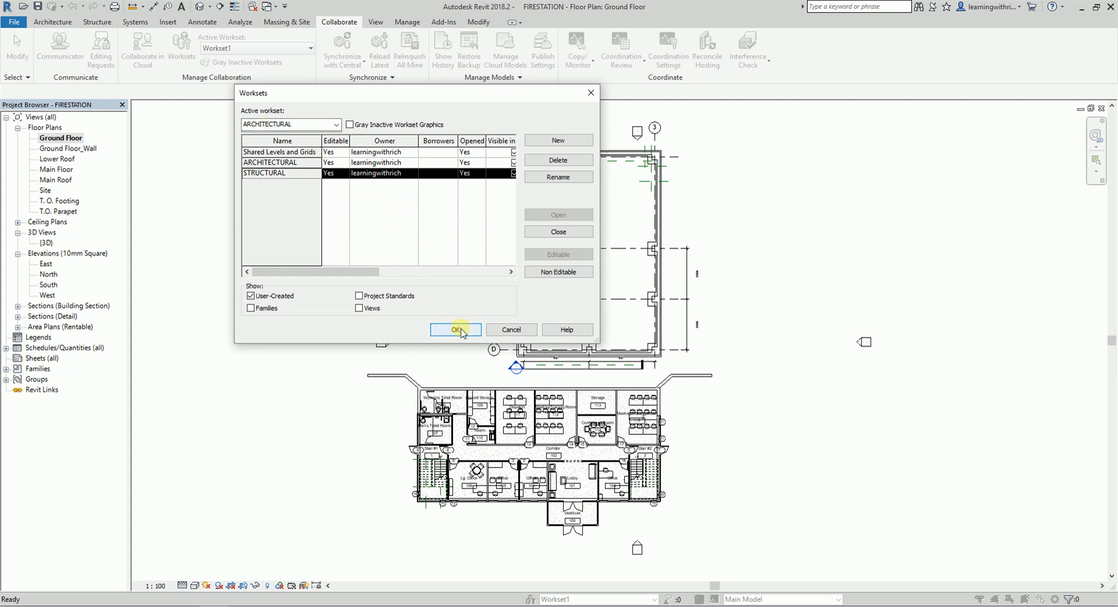
click(588, 316)
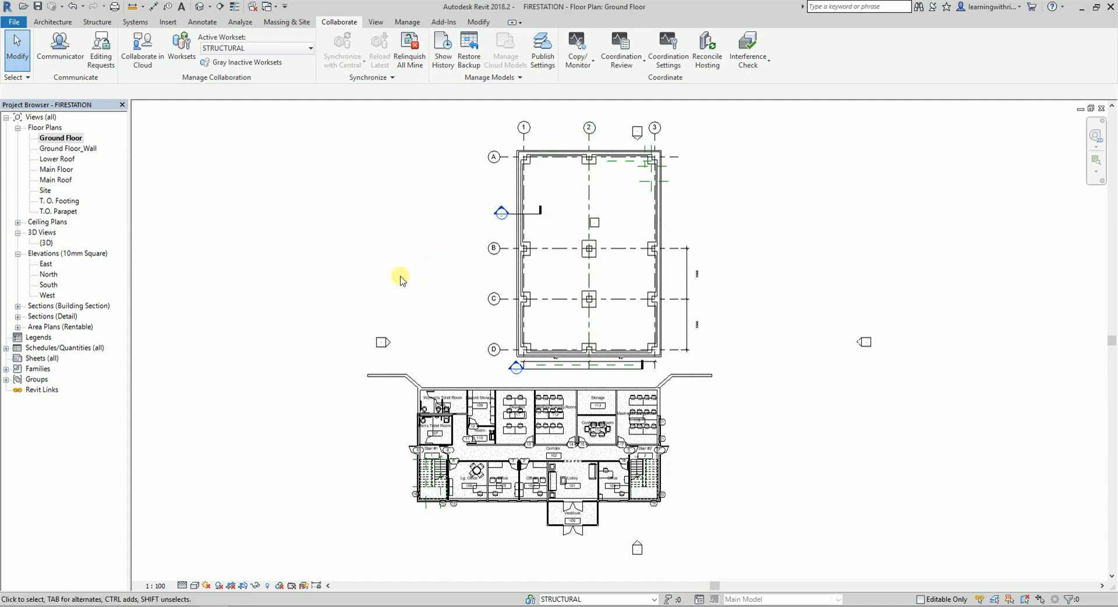
Step: Open the default 3D view and select the whole model, including the site topography
scroll(400, 280, down, 1)
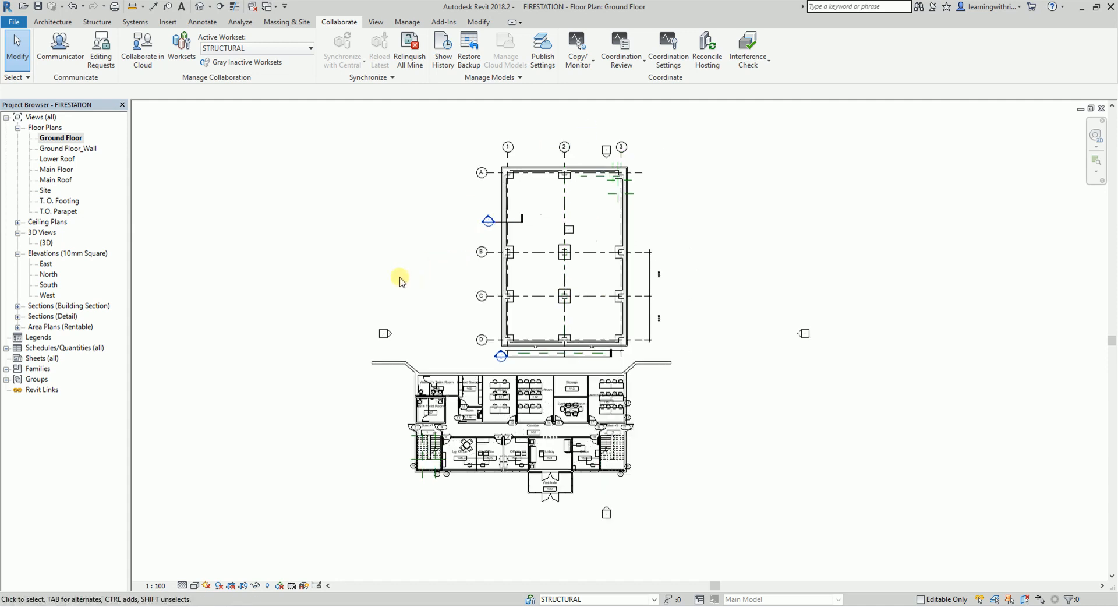
click(199, 8)
scroll(577, 341, down, 3)
drag(853, 187, 359, 488)
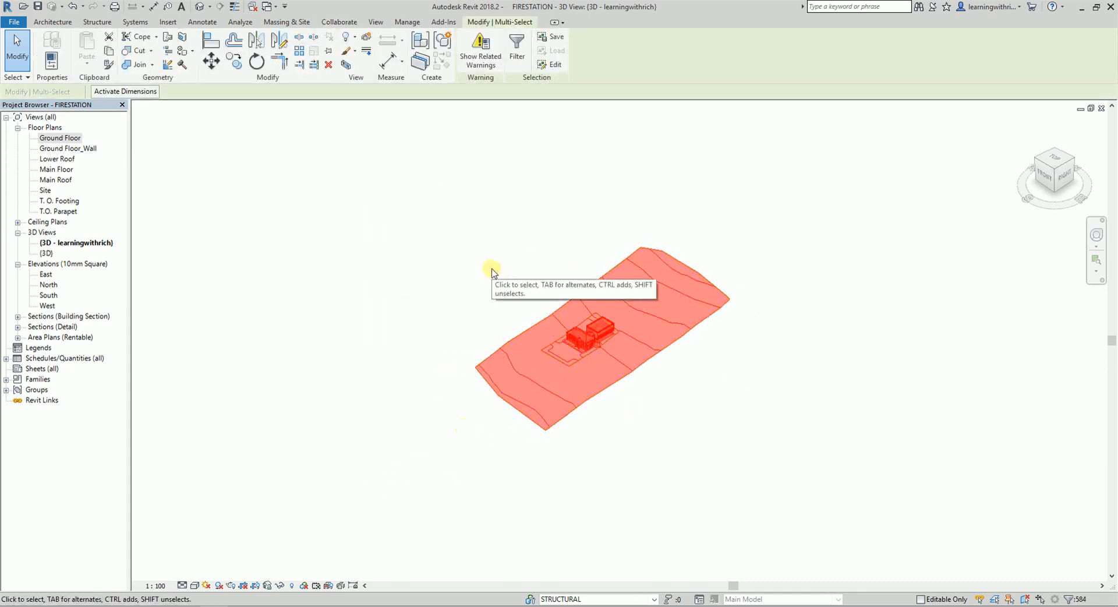
Step: Display the Properties palette for the selected elements, tabbed with the Project Browser, and widen it
right_click(218, 269)
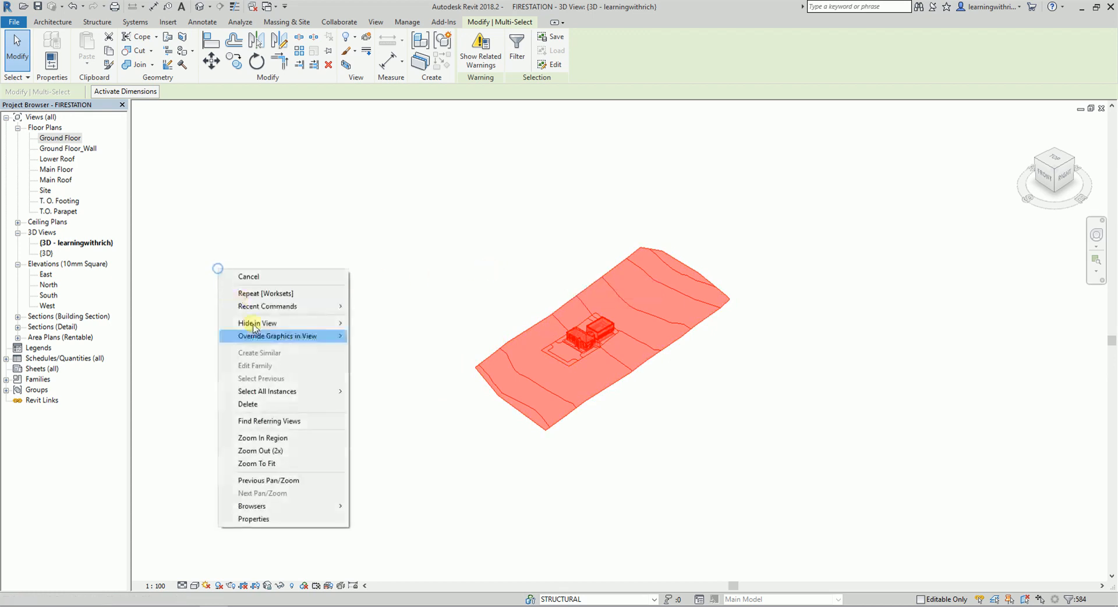
click(270, 518)
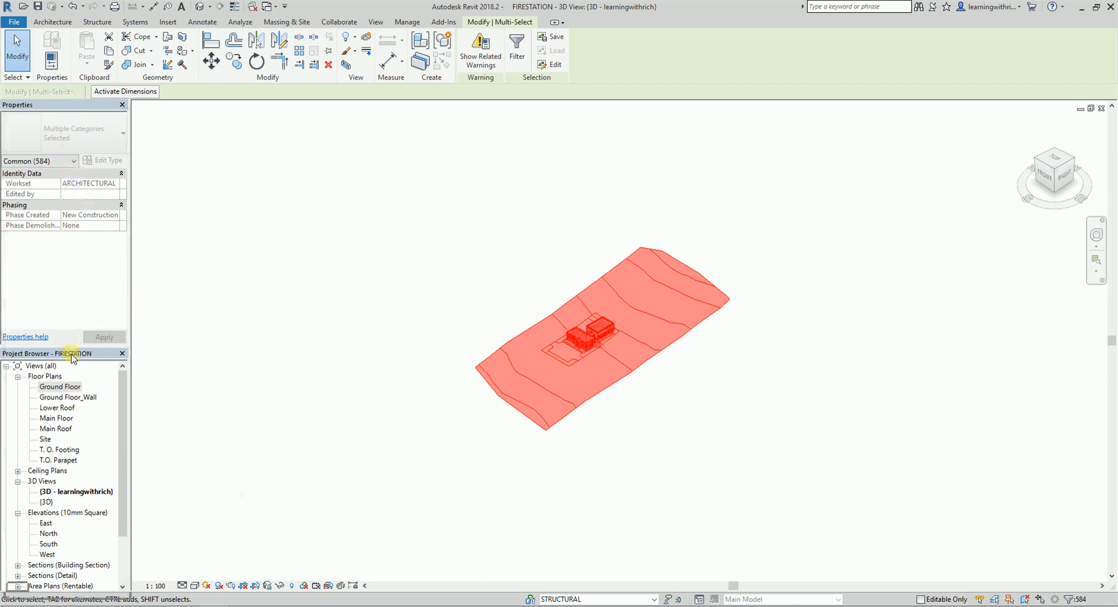
key(p)
key(p)
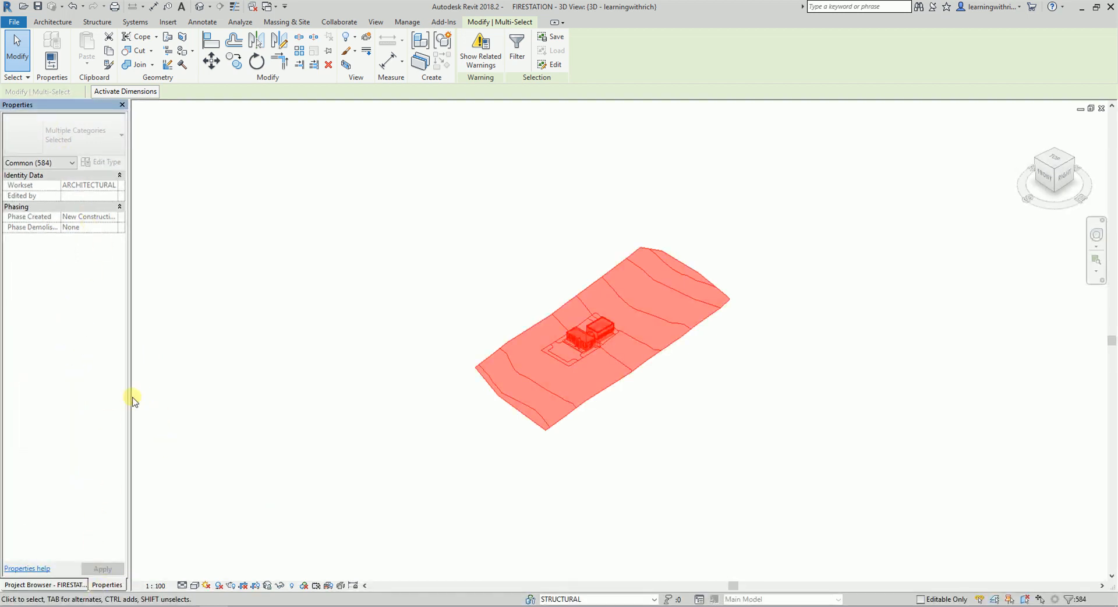
drag(131, 400, 208, 396)
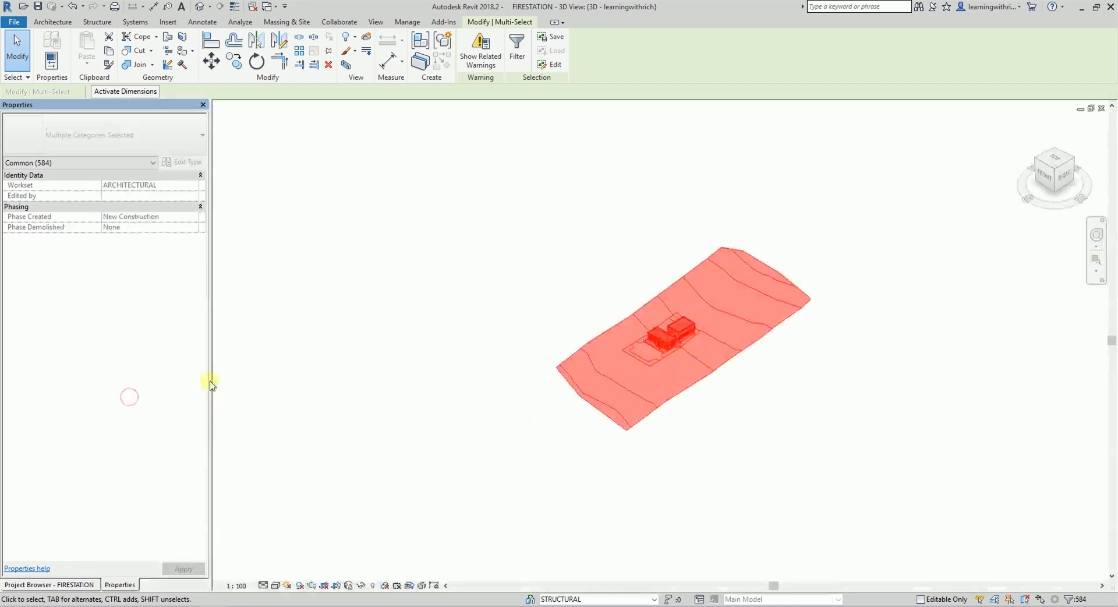
Step: Check the workset assigned to the topography surface and to a window of the building
click(310, 325)
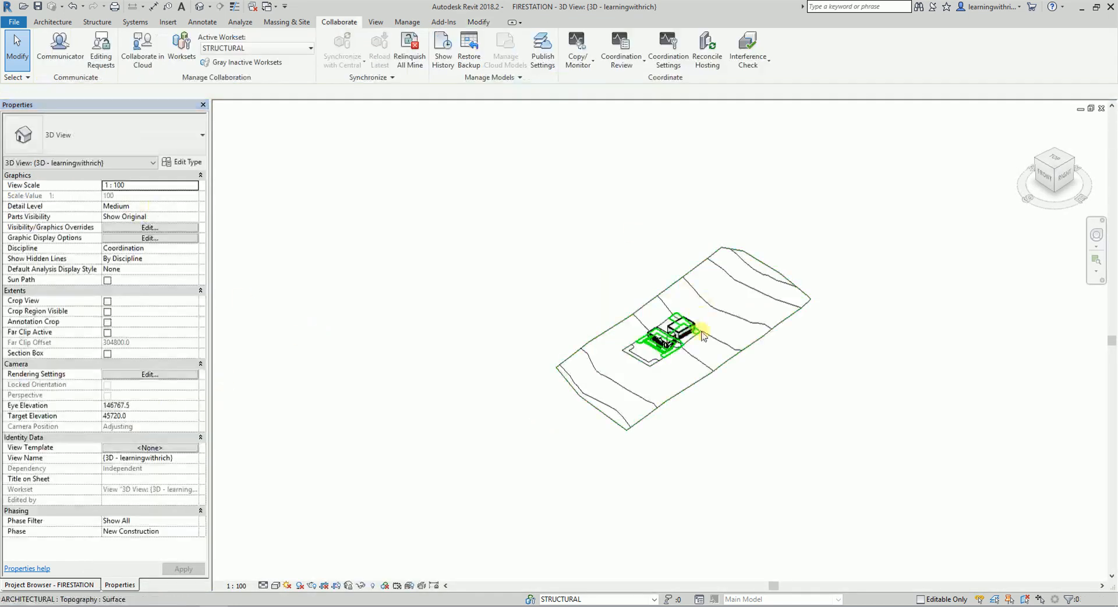
click(693, 279)
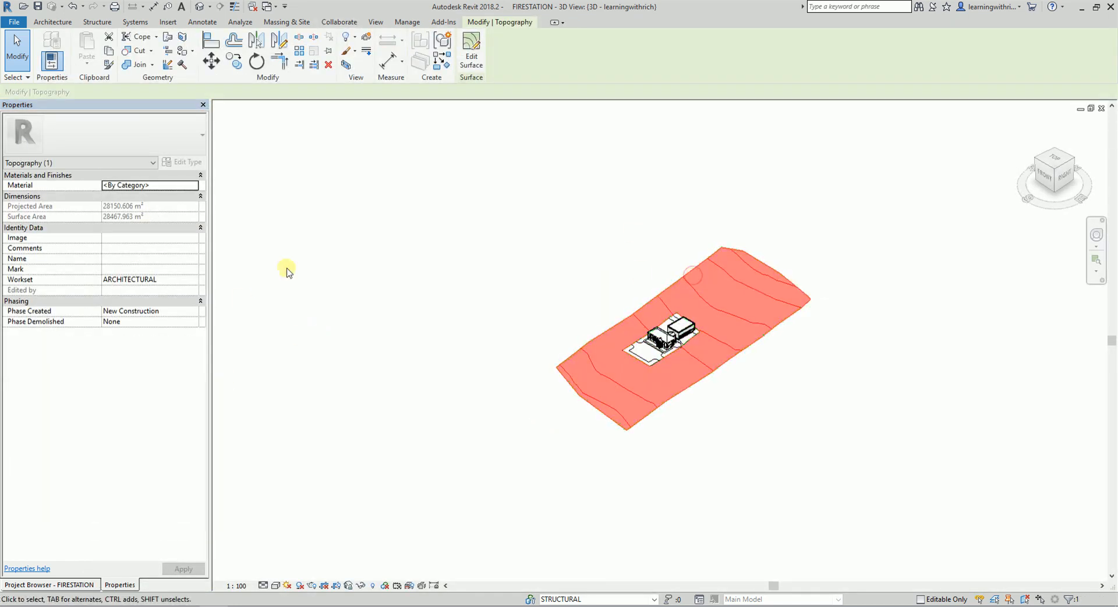
click(525, 260)
click(676, 345)
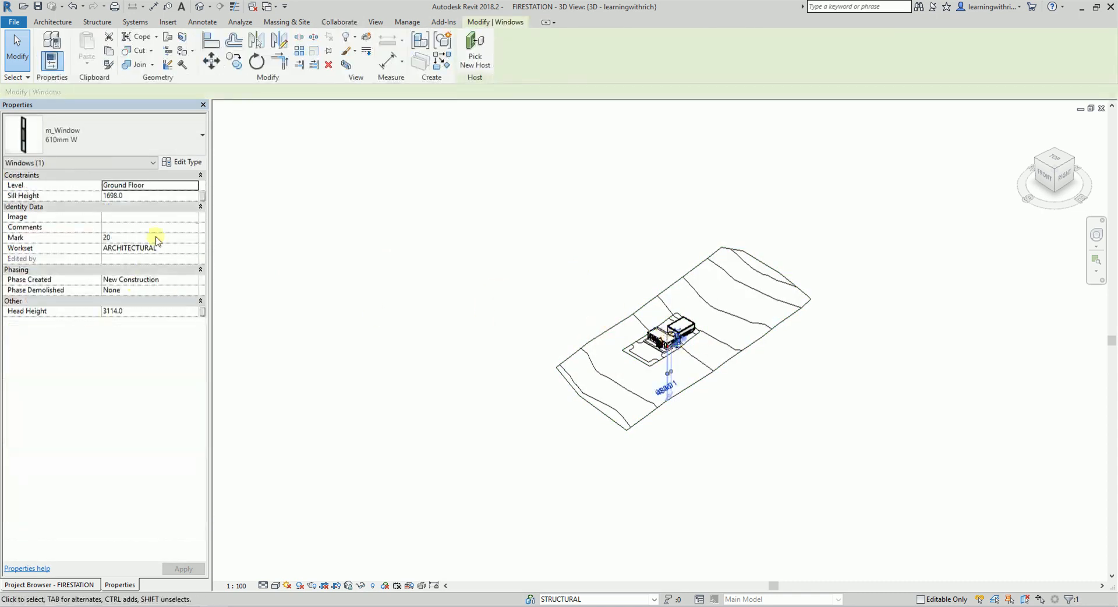
click(478, 229)
Step: Check which worksets are available to set as the active workset, leaving the selection as is
scroll(686, 357, up, 5)
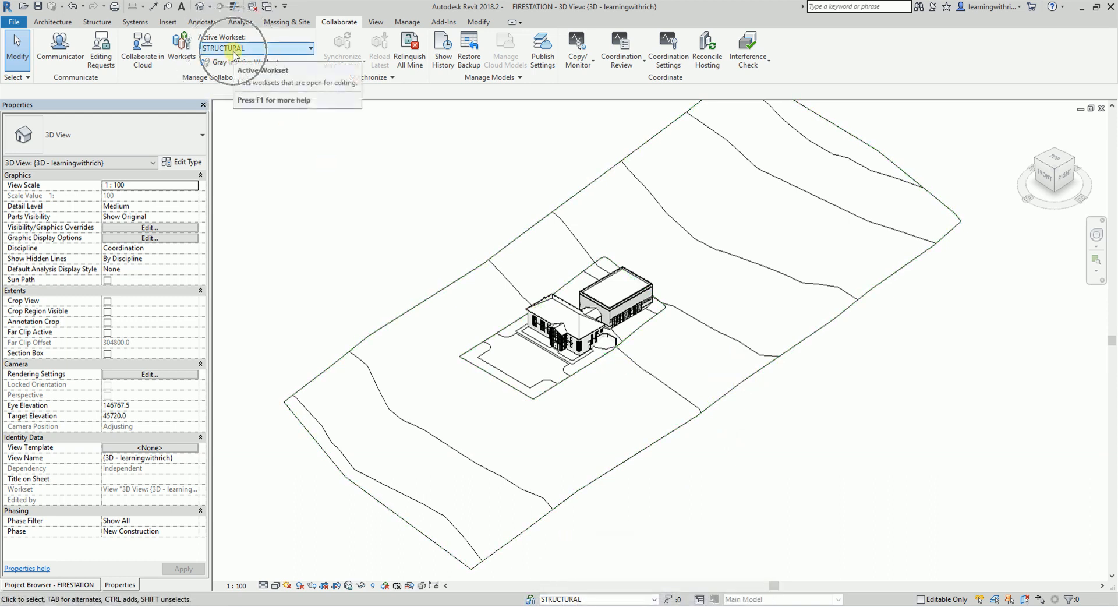
click(588, 600)
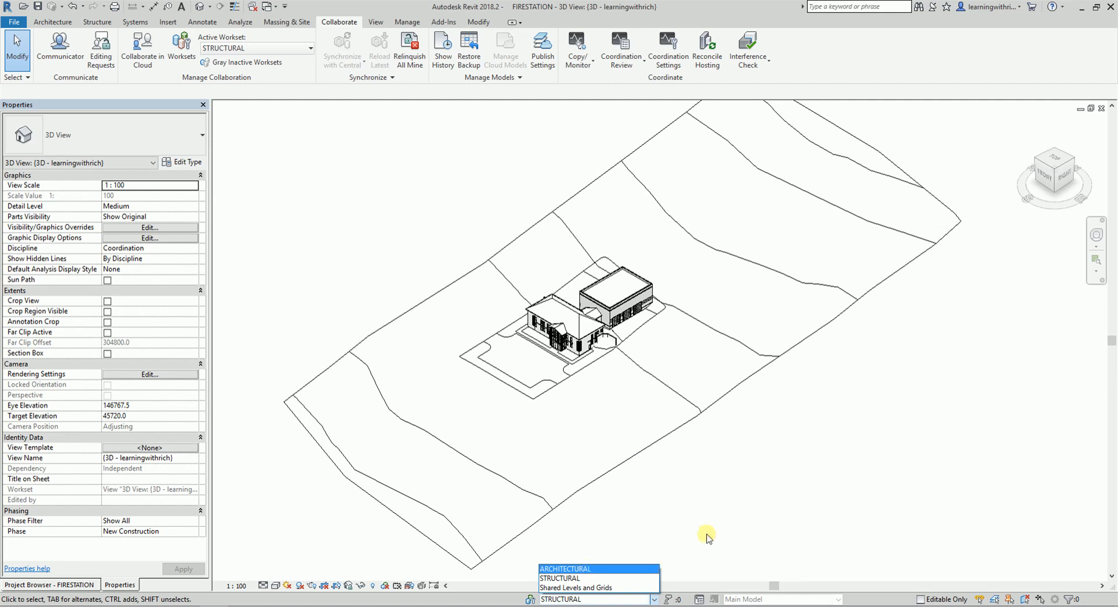
click(752, 482)
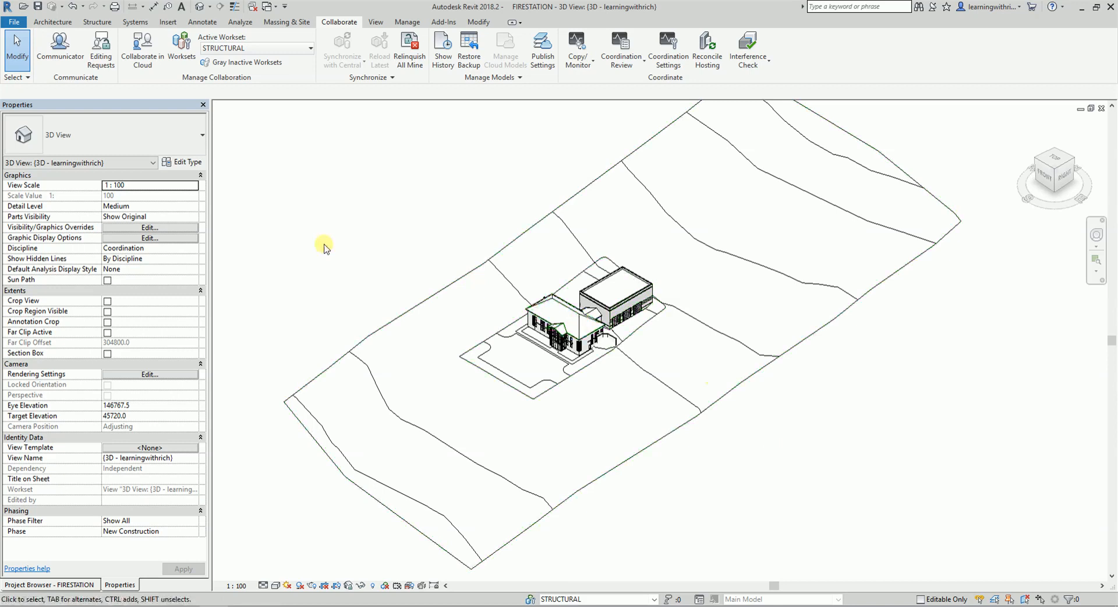
Step: Save the project as the central model under its current file name and location
middle_drag(487, 202, 480, 217)
scroll(477, 217, down, 1)
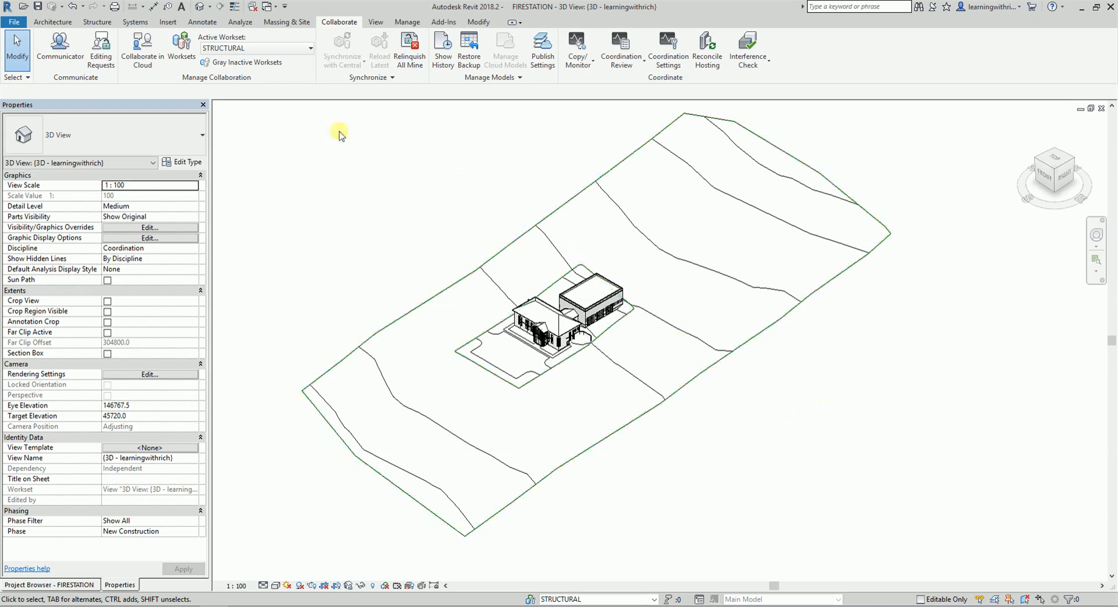
scroll(477, 180, down, 1)
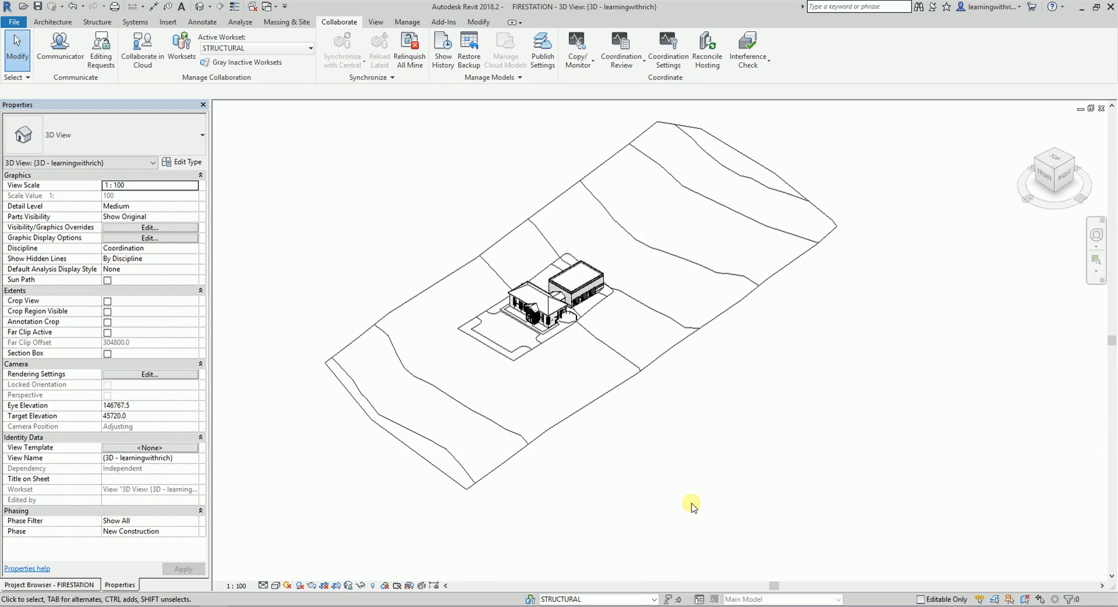
middle_drag(718, 392, 724, 409)
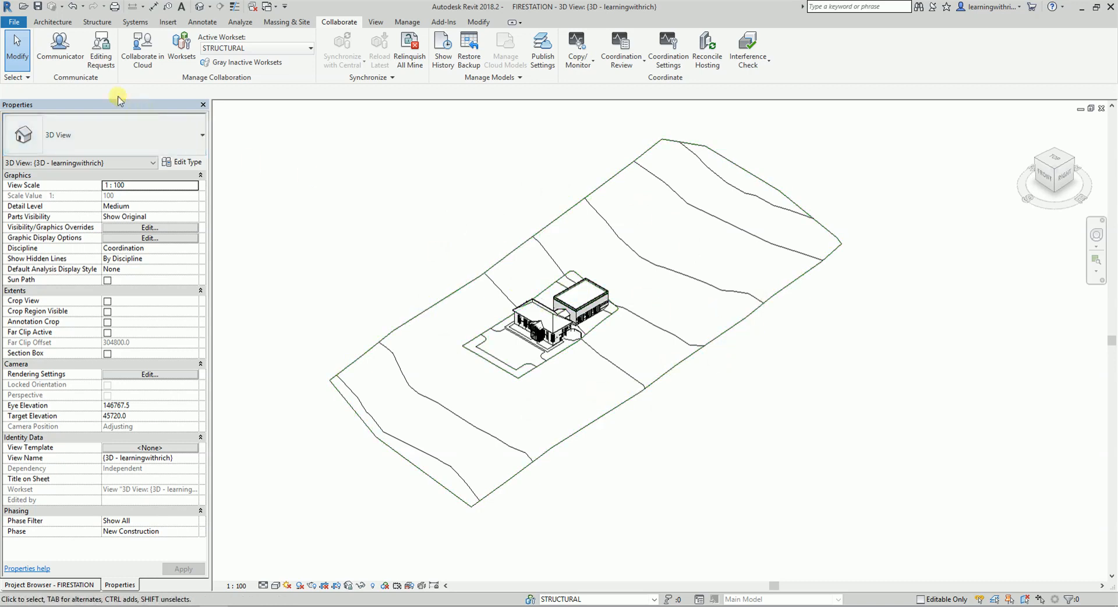
click(38, 8)
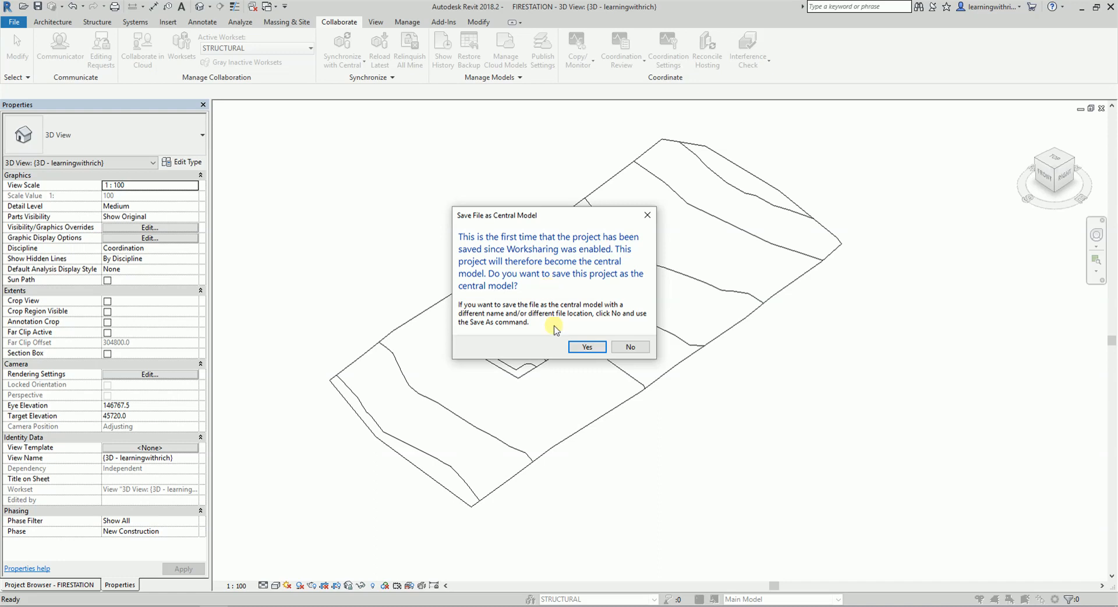
click(583, 347)
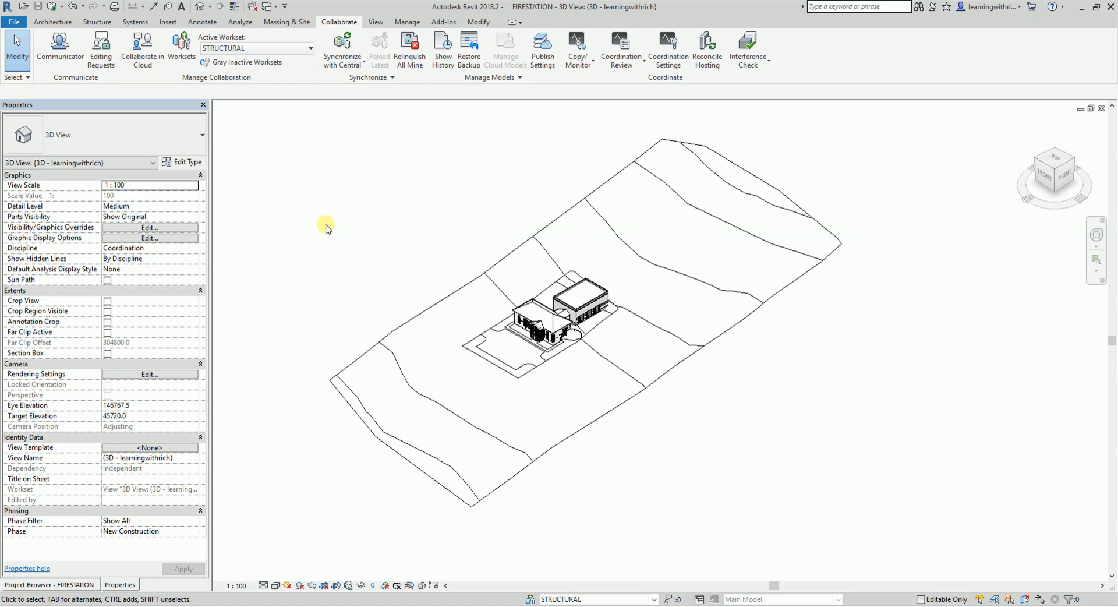
Step: Check the owner of the ARCHITECTURAL, Shared Levels and Grids, and STRUCTURAL worksets, leaving them as they are
shift+middle_drag(690, 471, 674, 407)
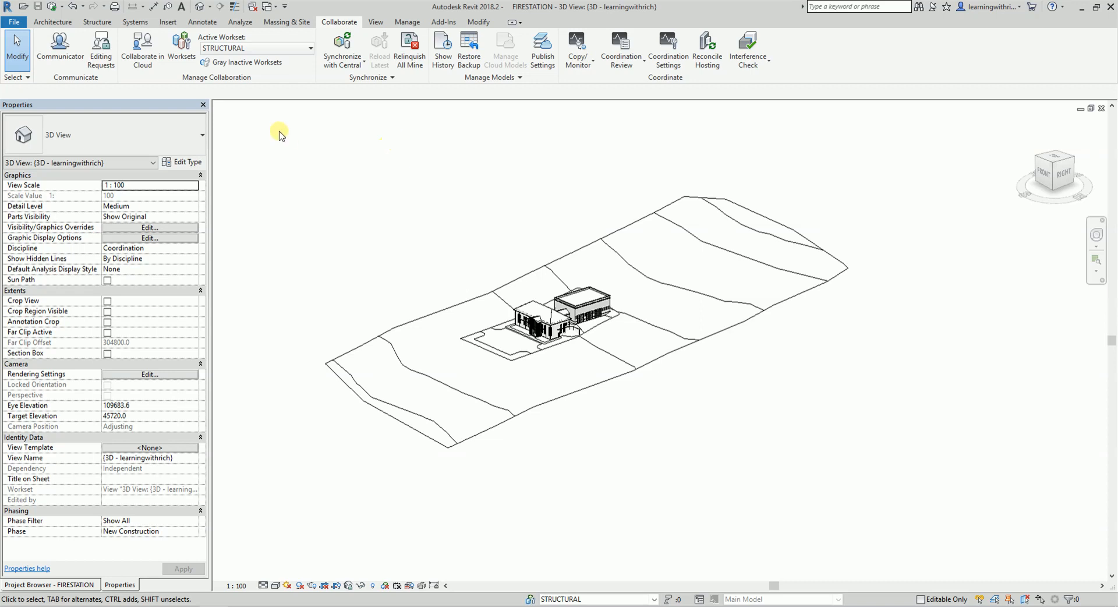
click(181, 52)
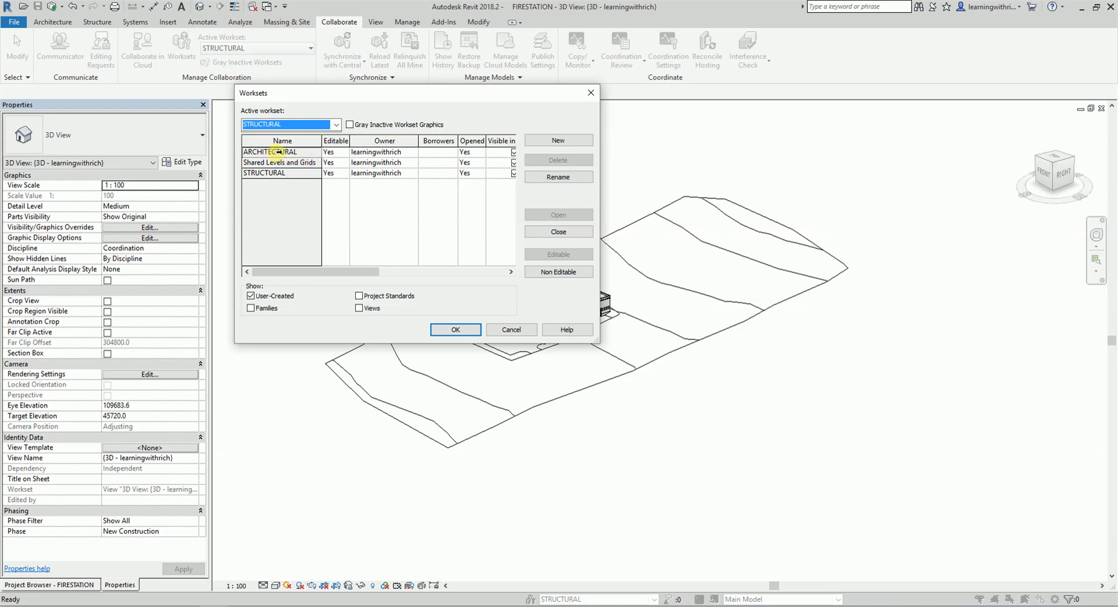
click(387, 152)
click(388, 152)
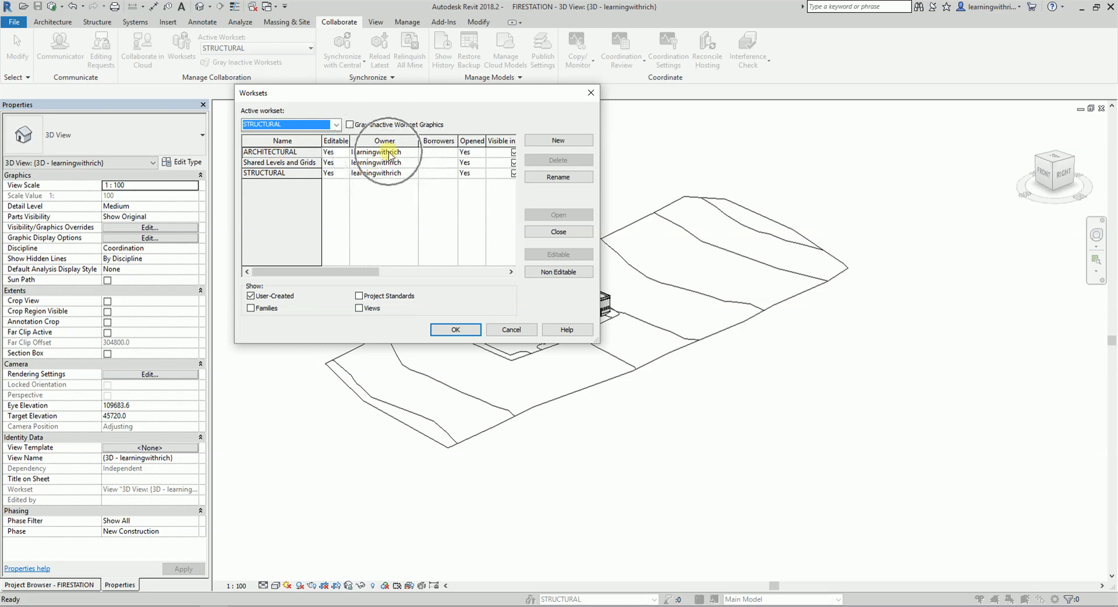
click(388, 152)
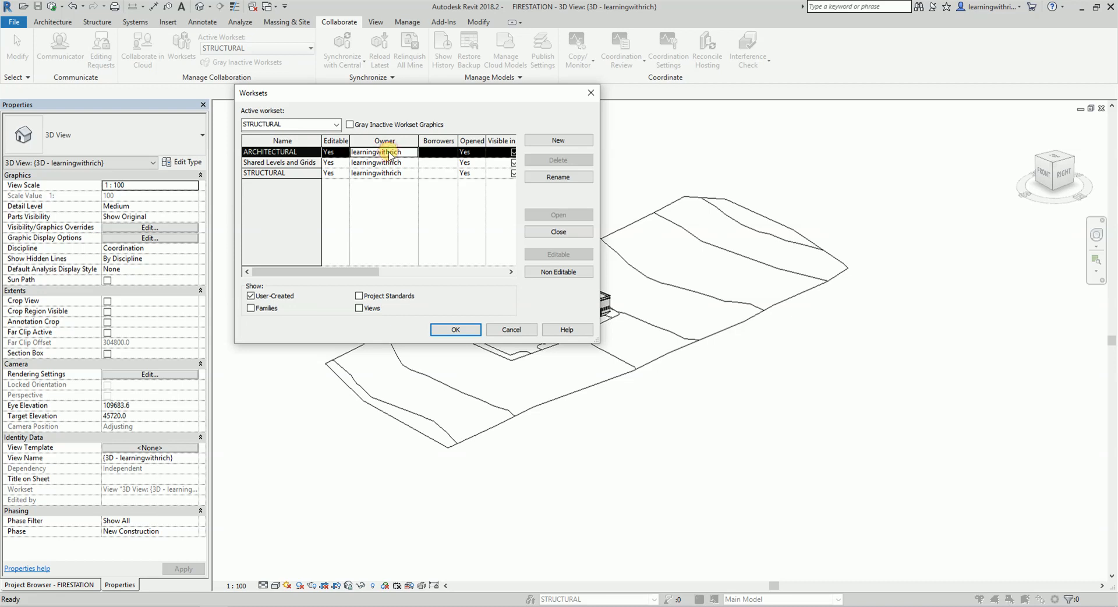
click(389, 163)
click(388, 173)
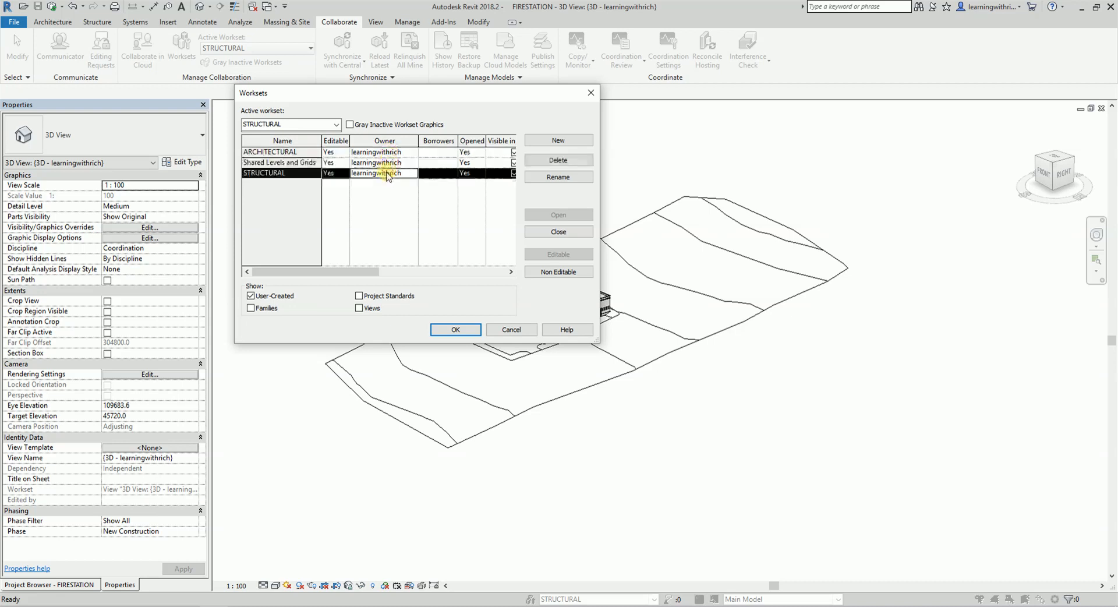
click(383, 152)
click(382, 162)
click(382, 173)
click(381, 152)
click(381, 162)
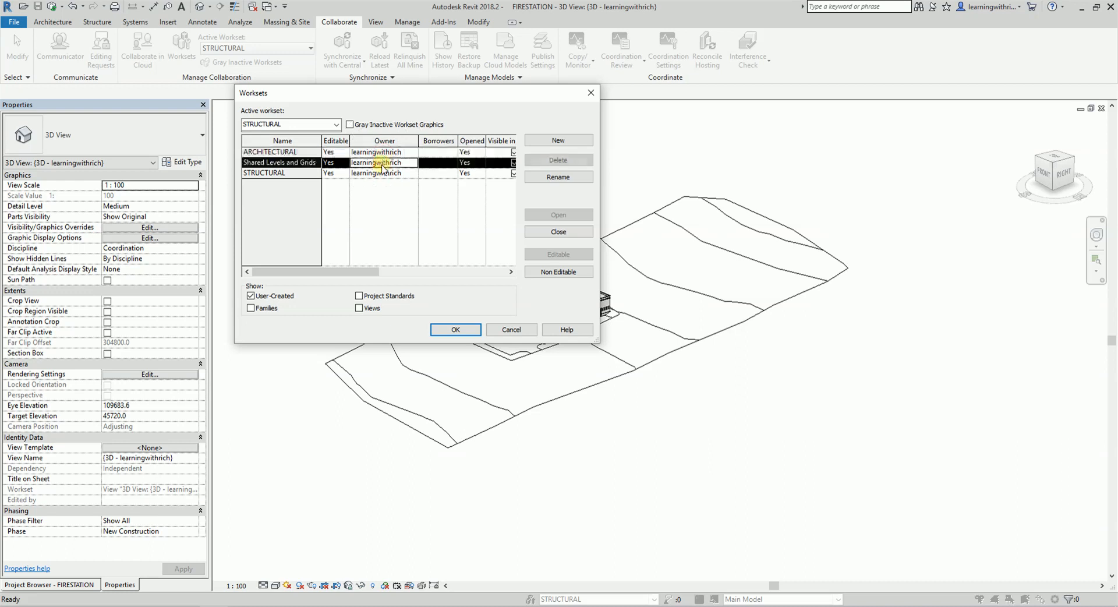
click(381, 173)
click(381, 152)
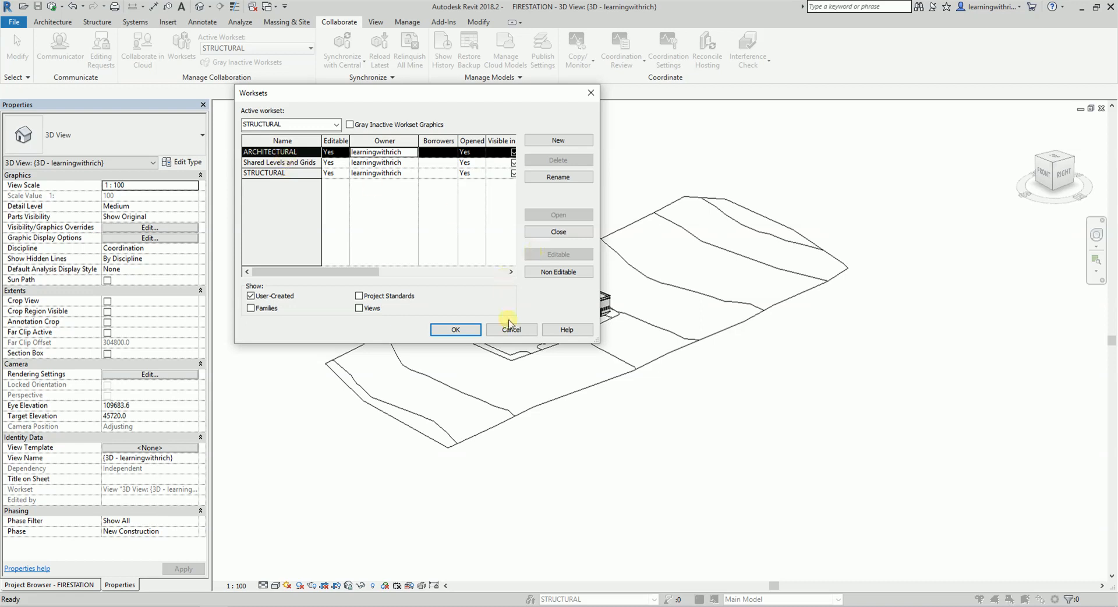
click(512, 329)
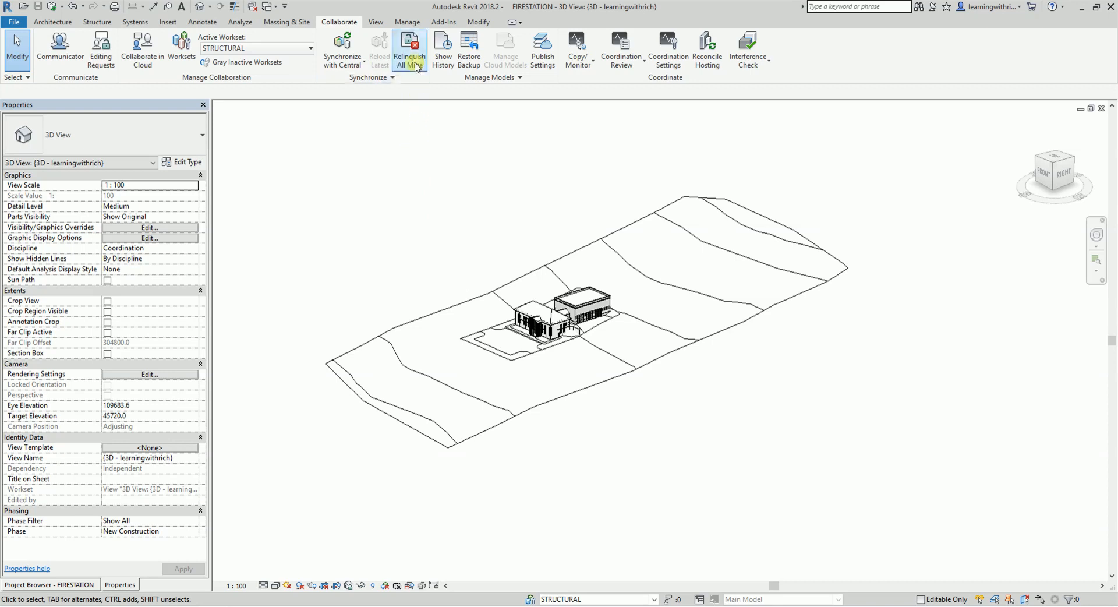
Step: Relinquish ownership of all worksets and check their editable status and owners in the Worksets dialog
key(ctrl)
key(ctrl)
key(ctrl)
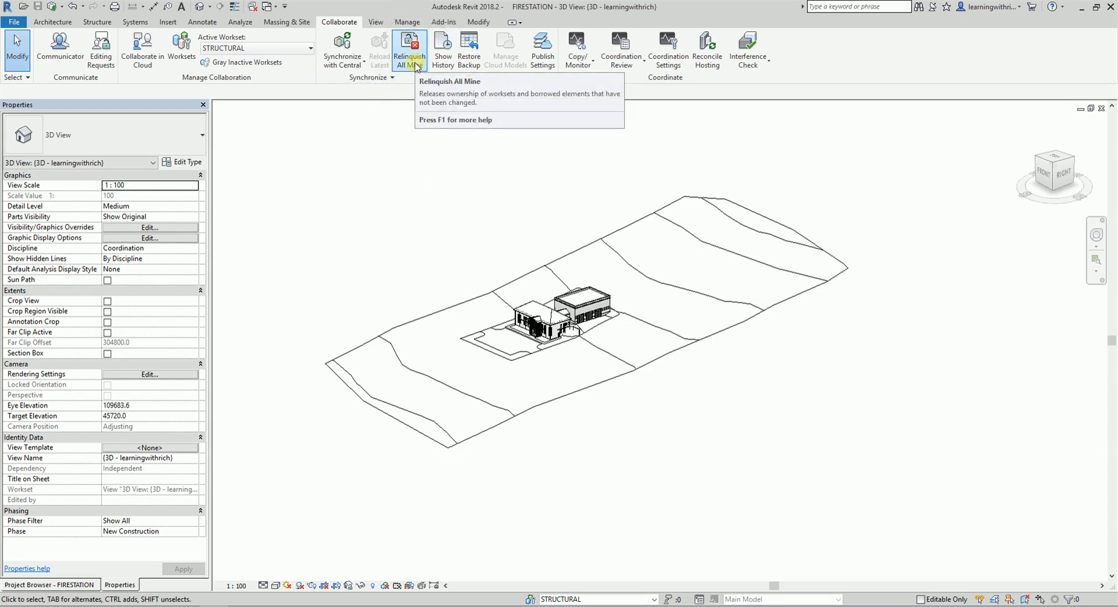
click(416, 66)
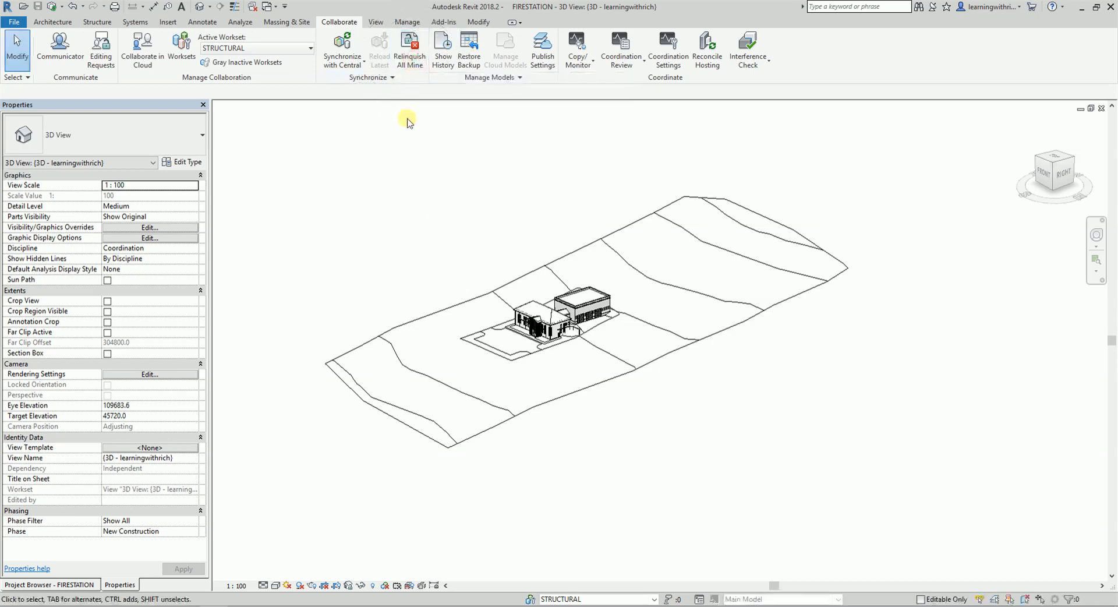
click(182, 51)
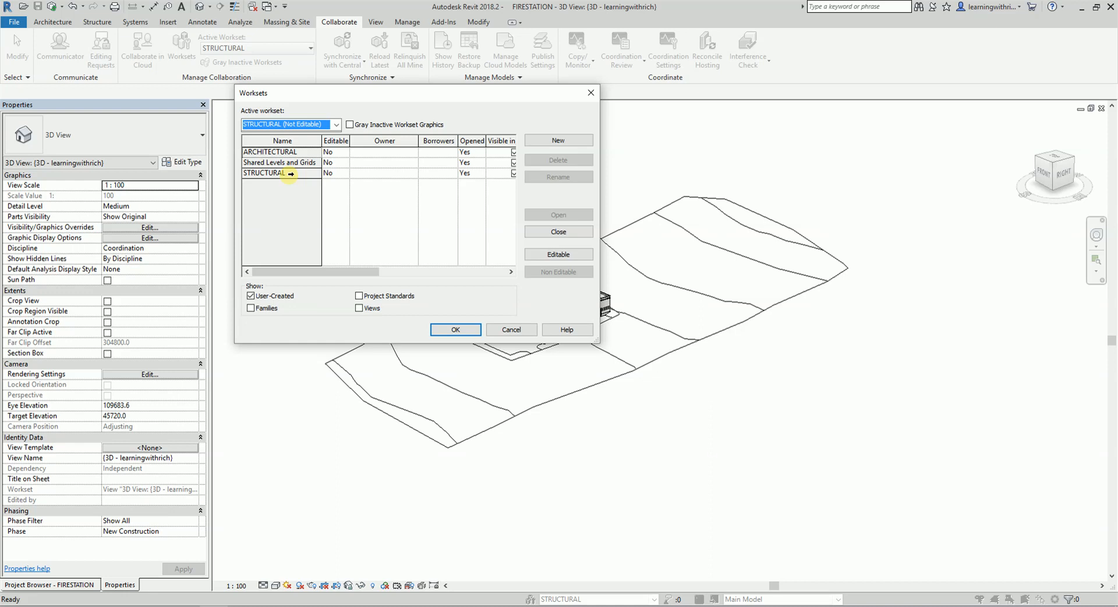
click(448, 329)
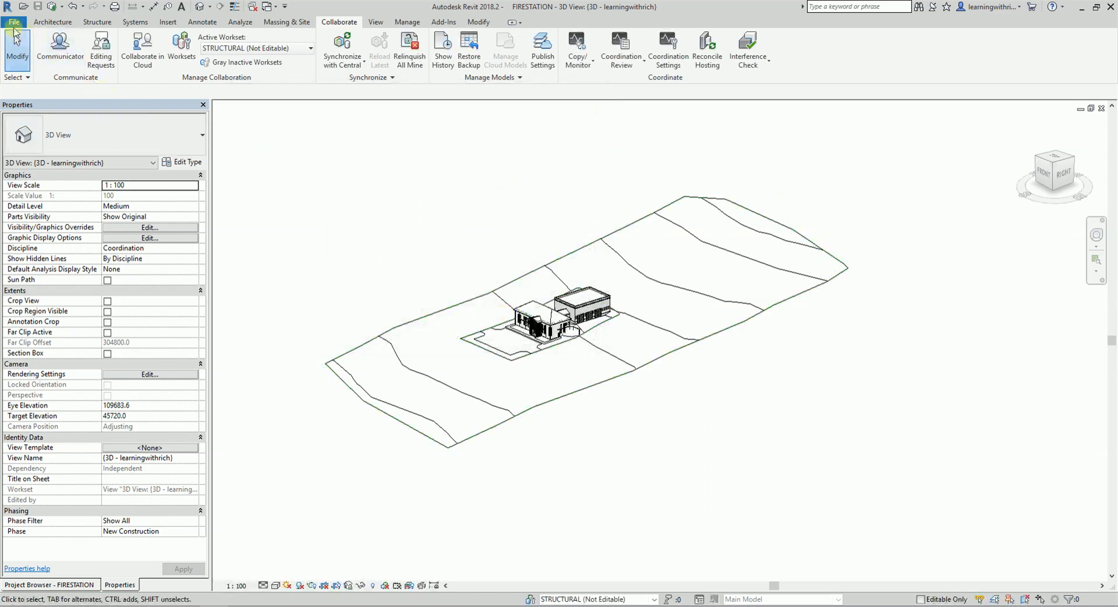
Step: Close the project and select the central file FIRESTATION in the WORKSETS folder for opening
click(15, 24)
click(29, 334)
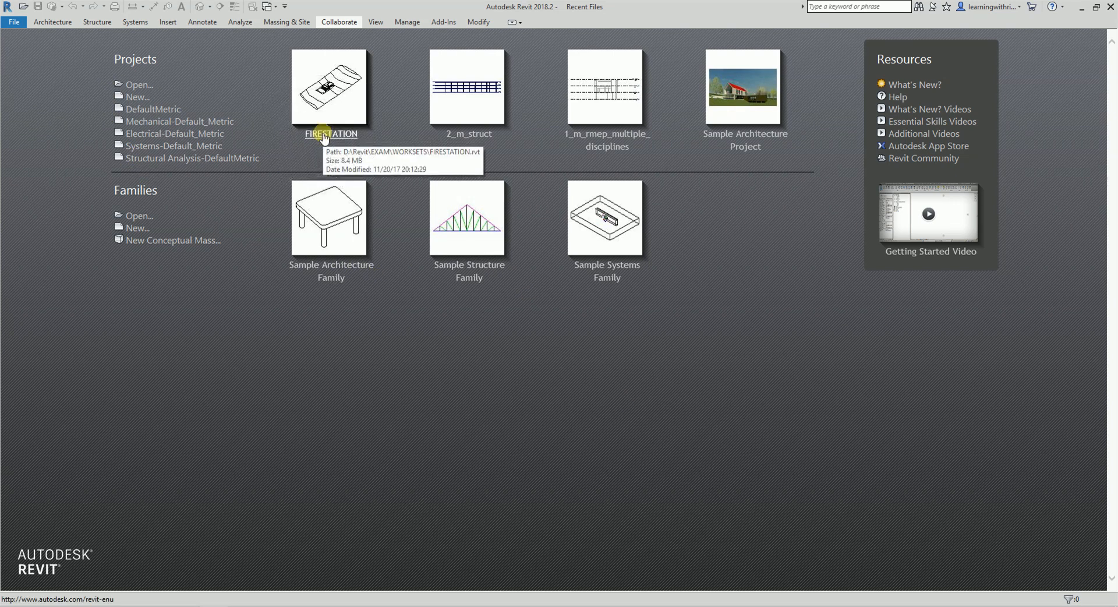
click(137, 85)
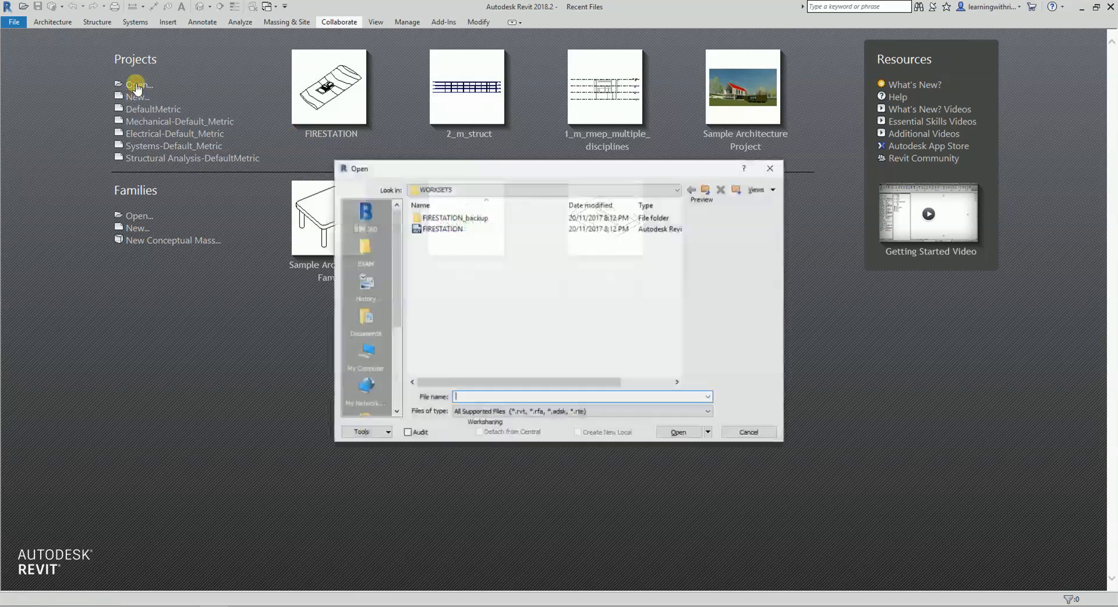
click(448, 235)
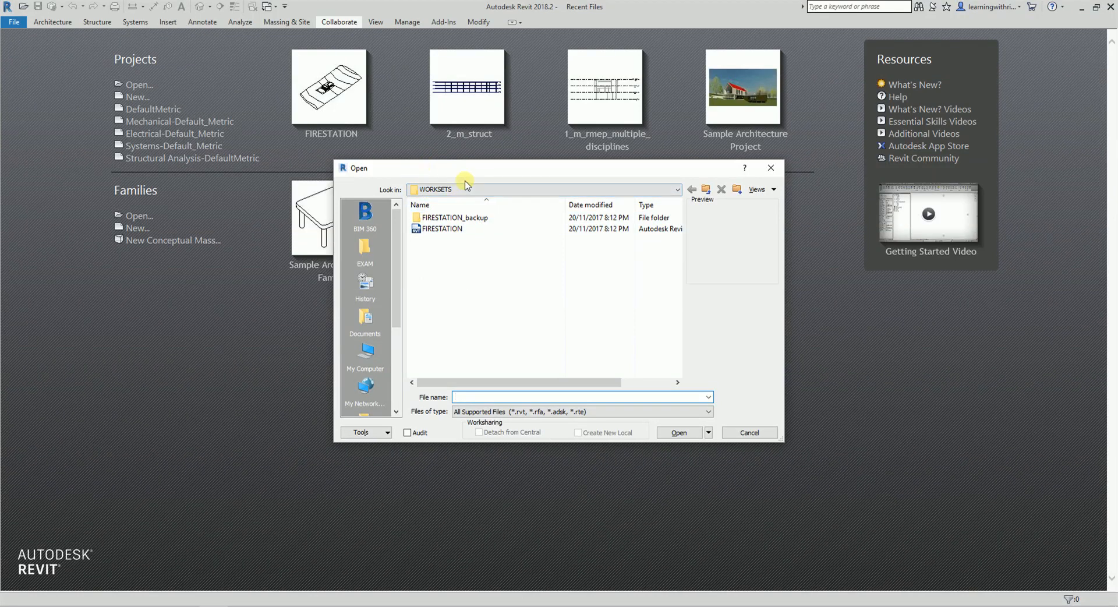
click(431, 194)
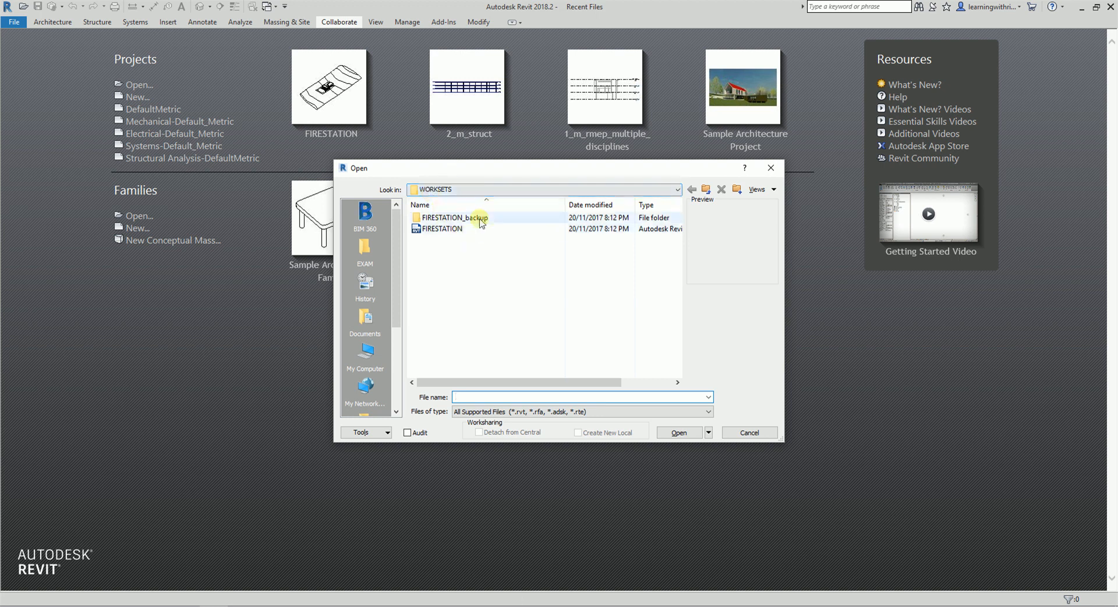
click(430, 256)
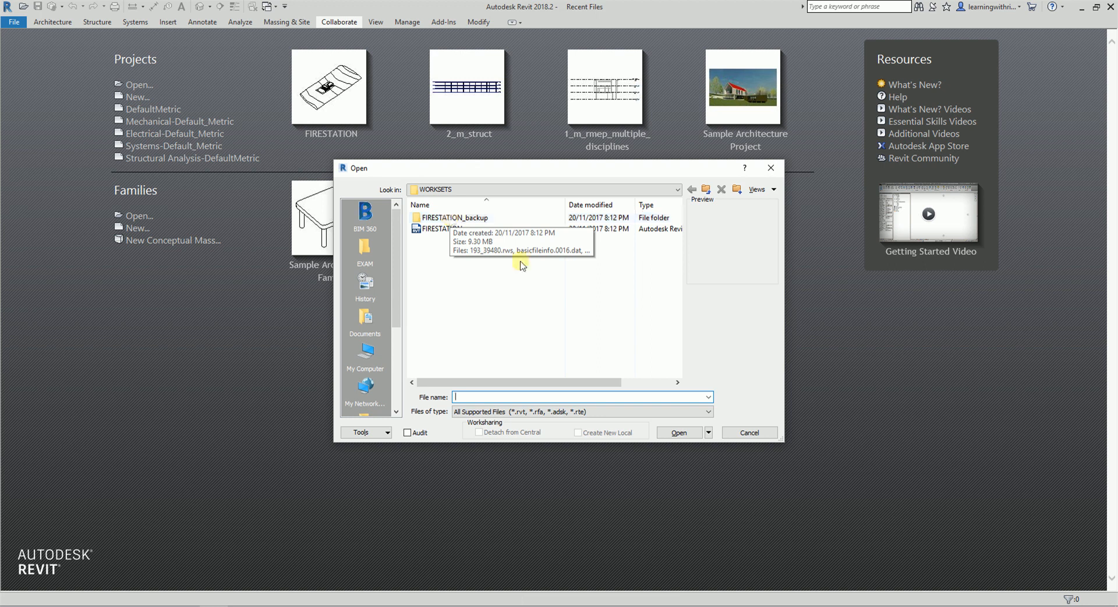
click(436, 232)
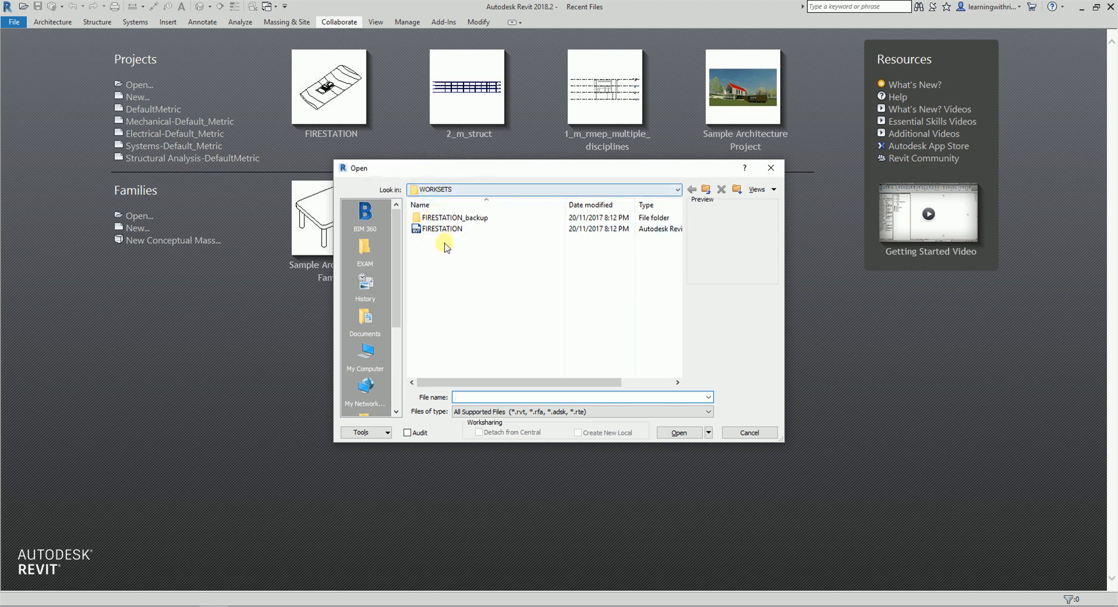
click(416, 231)
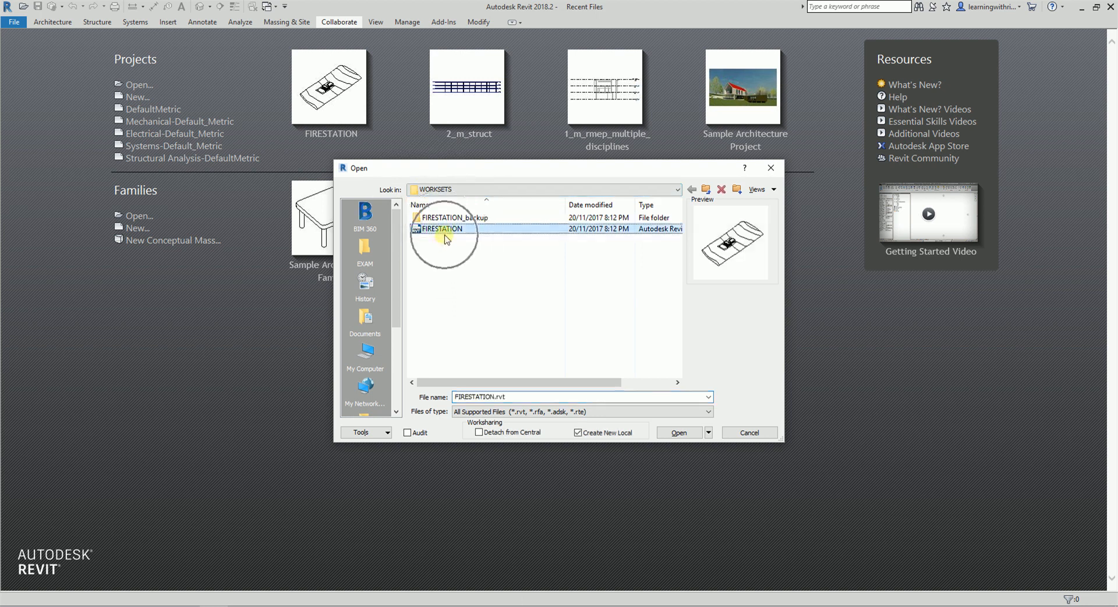
key(ctrl)
key(ctrl)
Step: Open FIRESTATION.rvt with Create New Local enabled, so a local copy of the central model is made
click(578, 432)
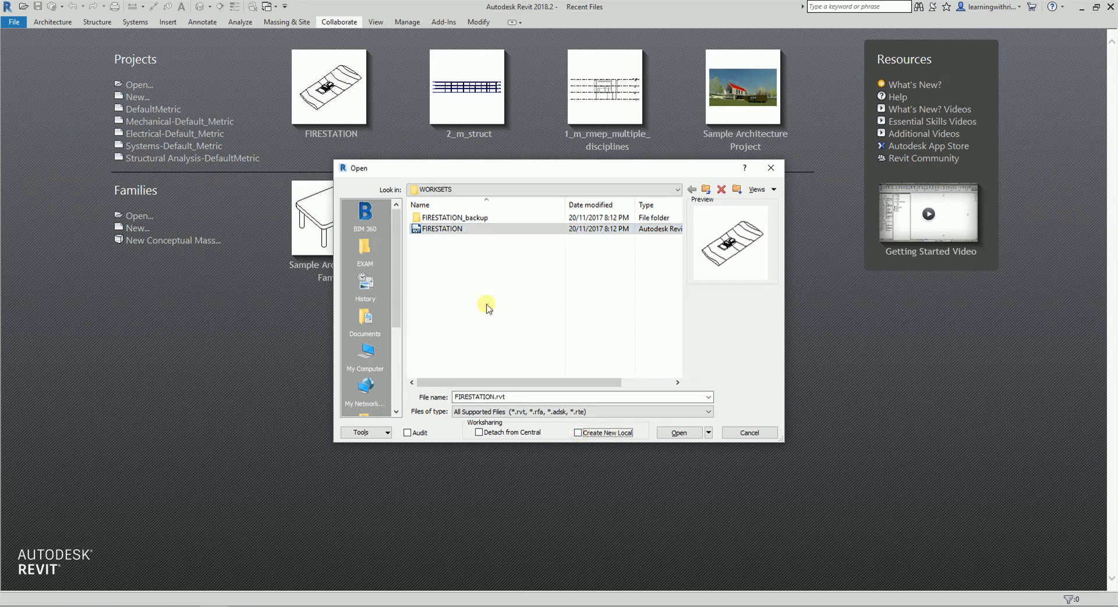
click(414, 228)
click(673, 433)
click(578, 432)
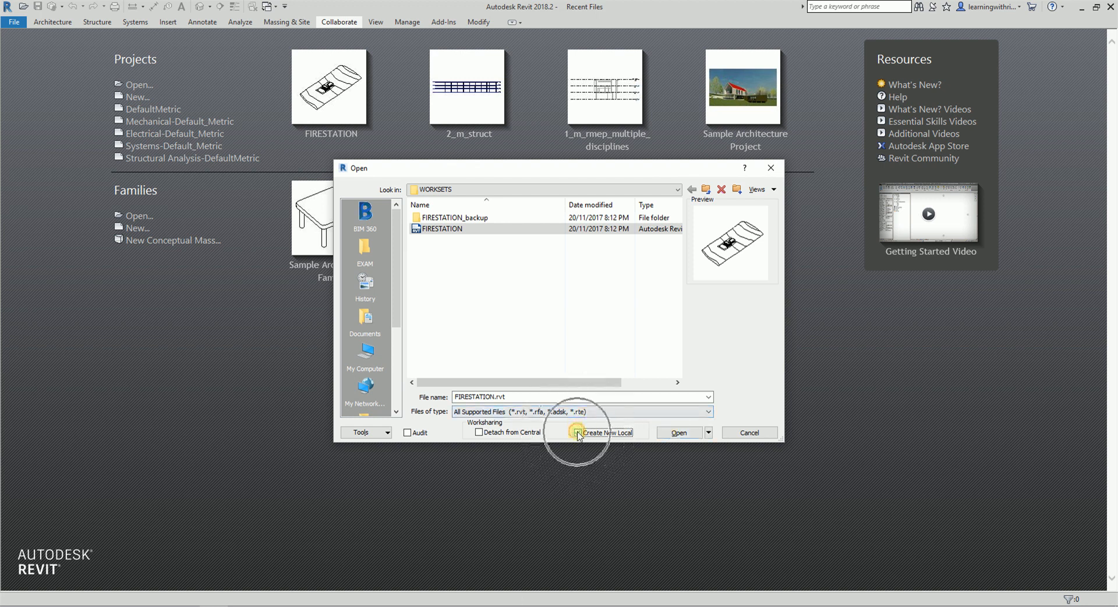
click(416, 230)
click(416, 230)
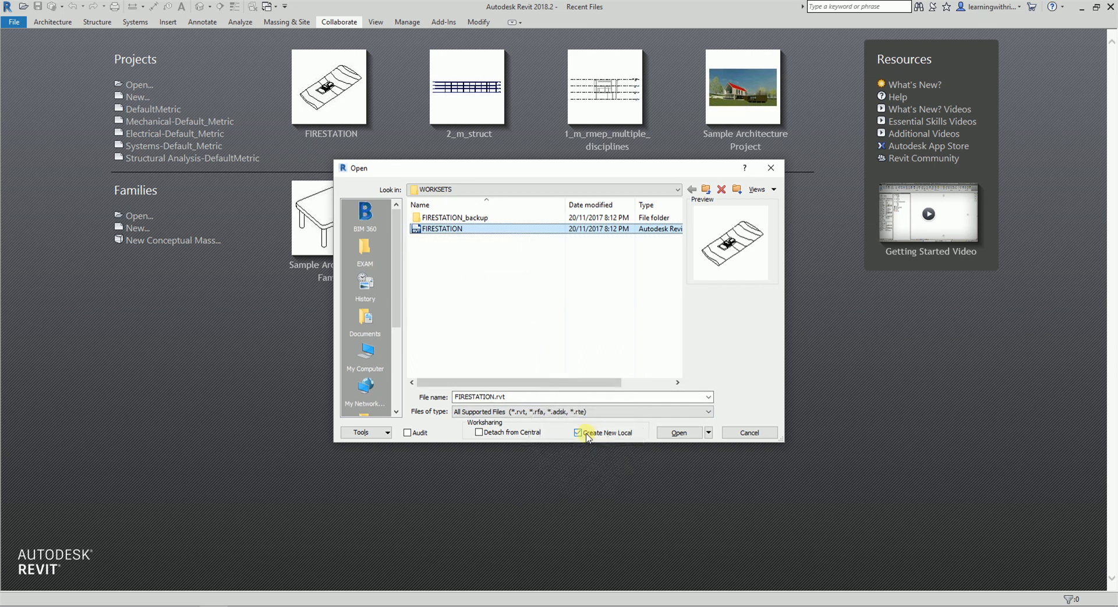
click(680, 433)
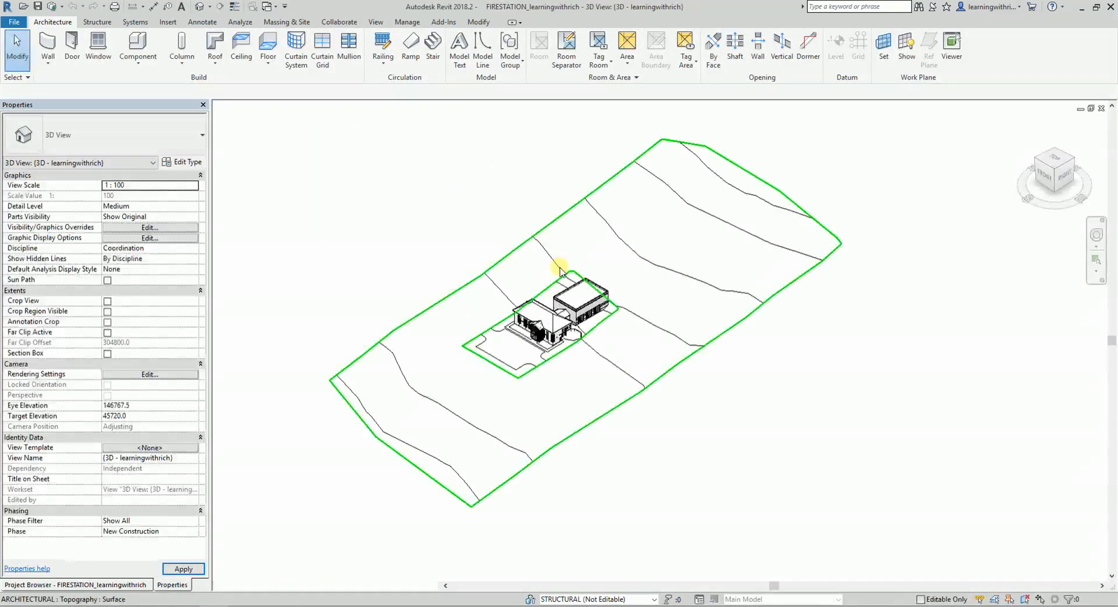
Step: Open the Ground Floor plan and make ARCHITECTURAL the active workset
shift+middle_drag(698, 463, 681, 353)
click(128, 584)
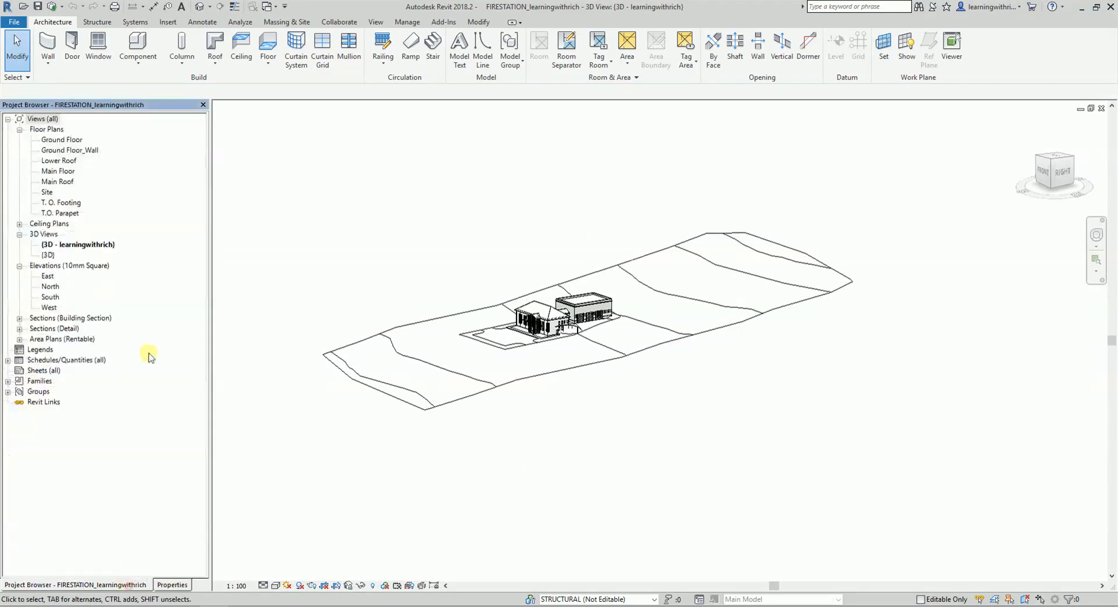
click(54, 129)
double_click(60, 141)
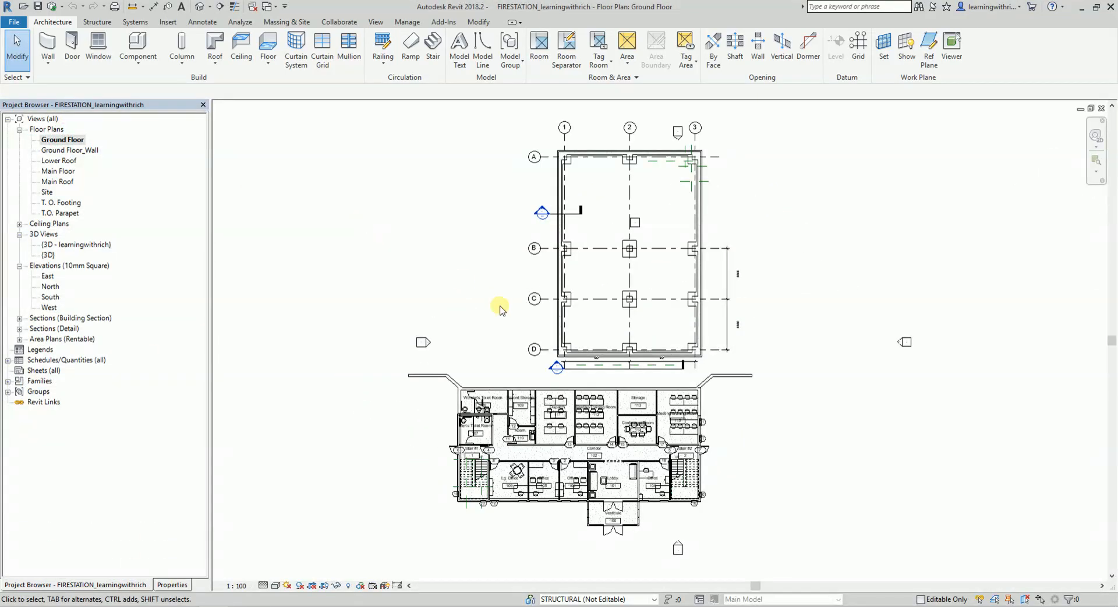
click(654, 600)
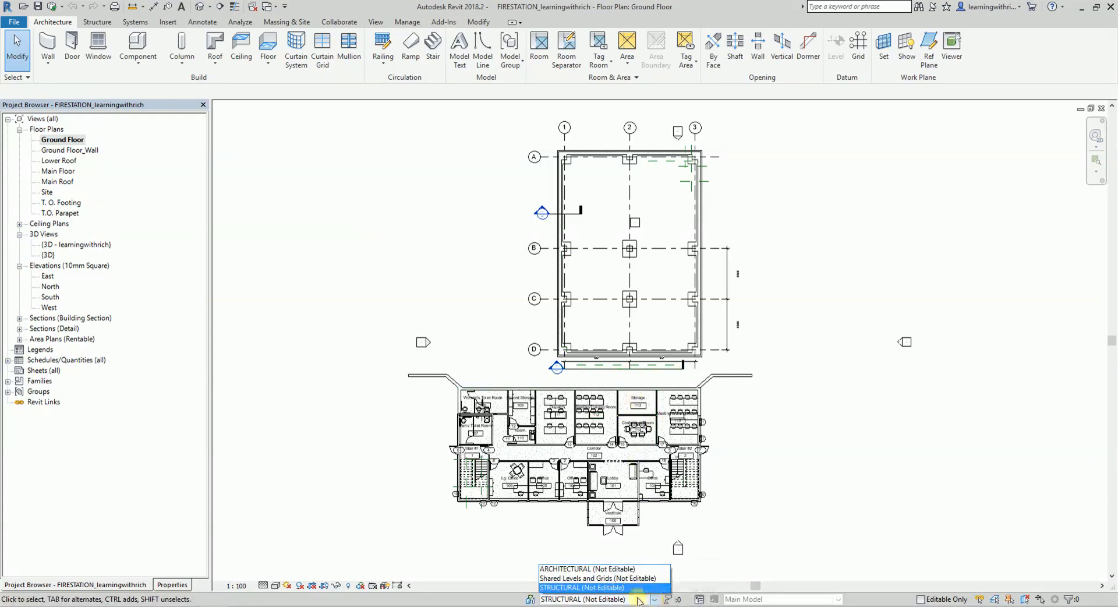
click(576, 569)
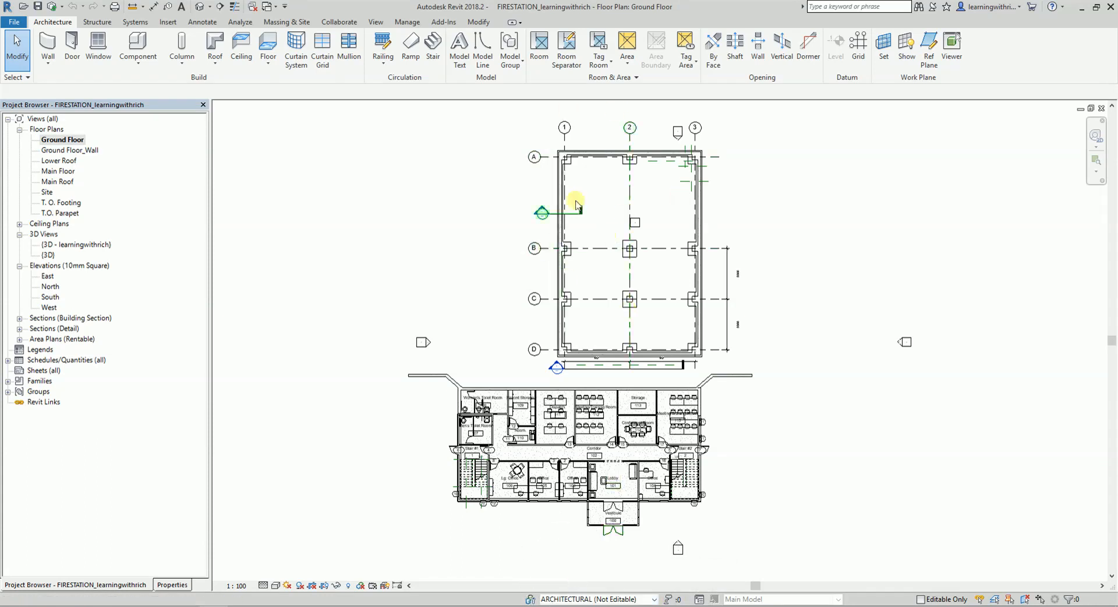
Step: Draw a rectangle of walls about 5700 by 5500 mm outside the building, beside grid line 1 between grids A and B
scroll(601, 186, up, 4)
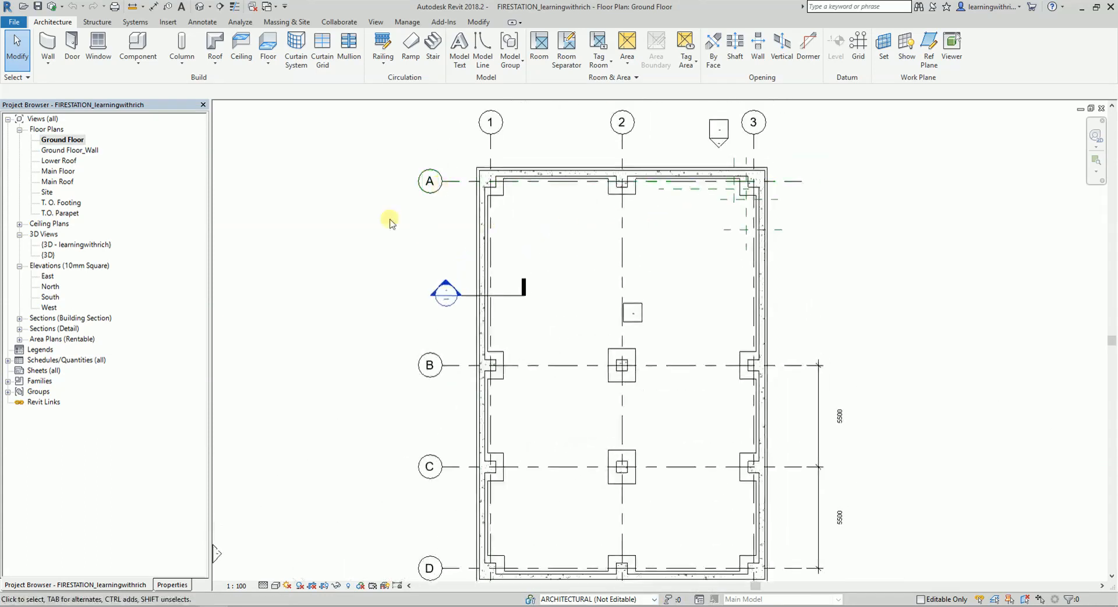
click(48, 44)
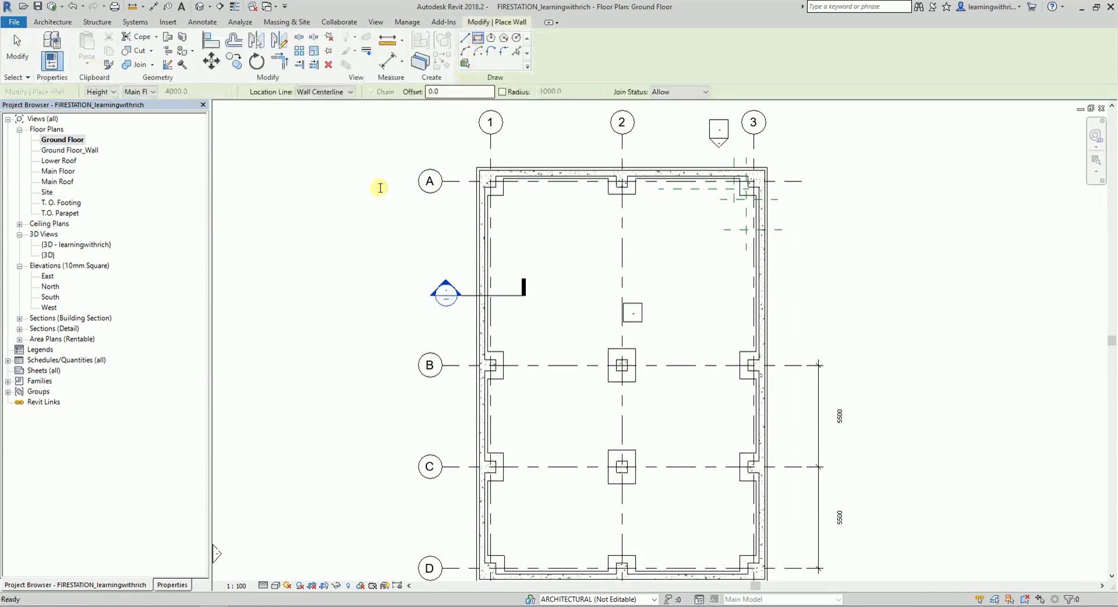
click(266, 222)
click(370, 322)
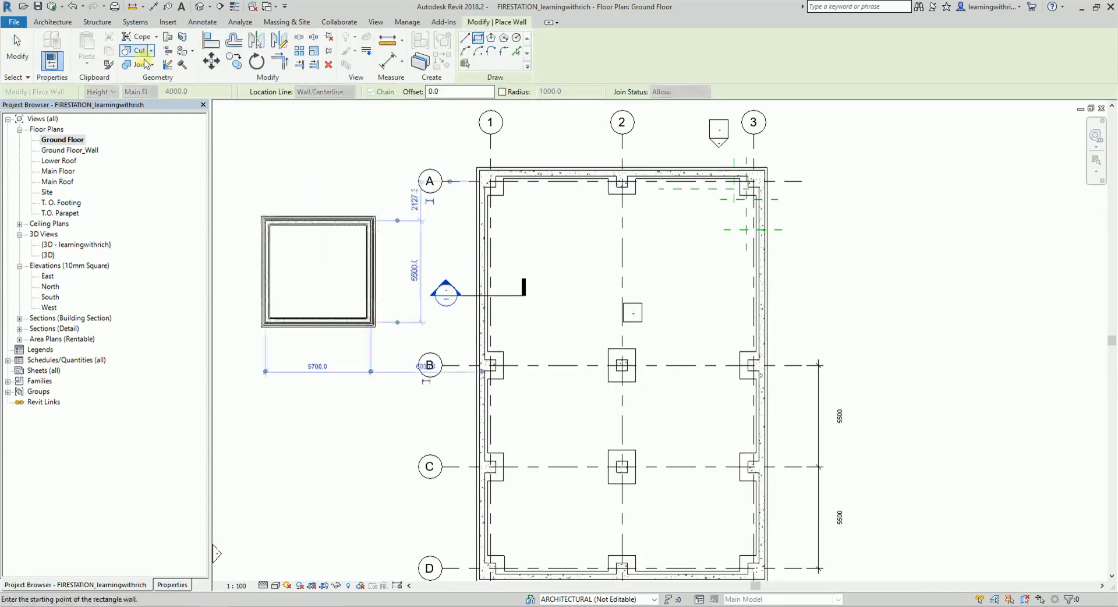
Step: Place a door in the upper wall of the small detached room, about 2500 mm from its left wall
click(66, 23)
click(72, 43)
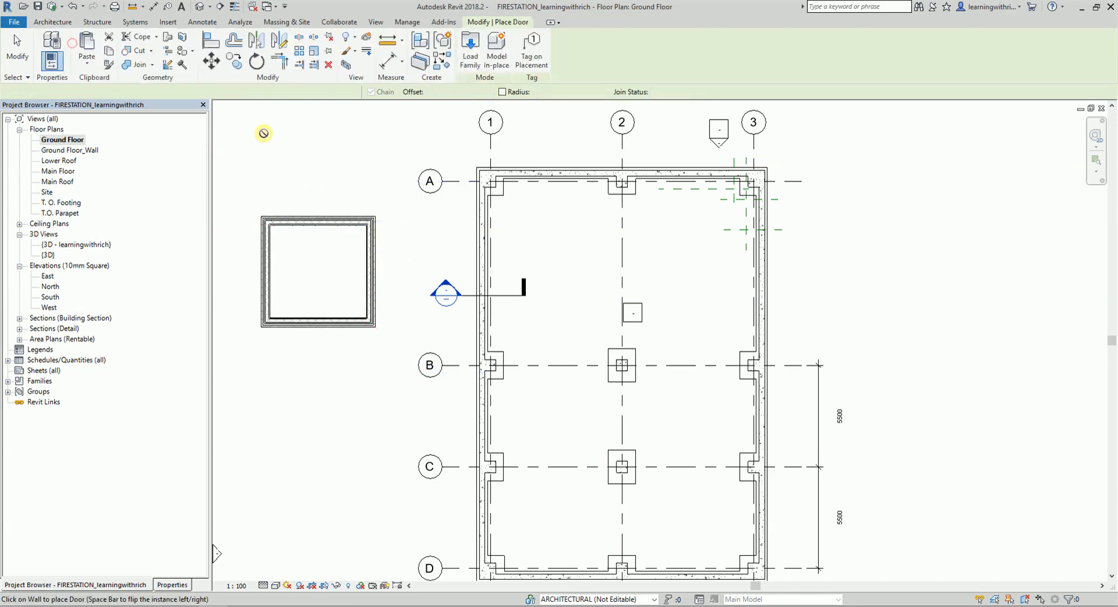
click(312, 218)
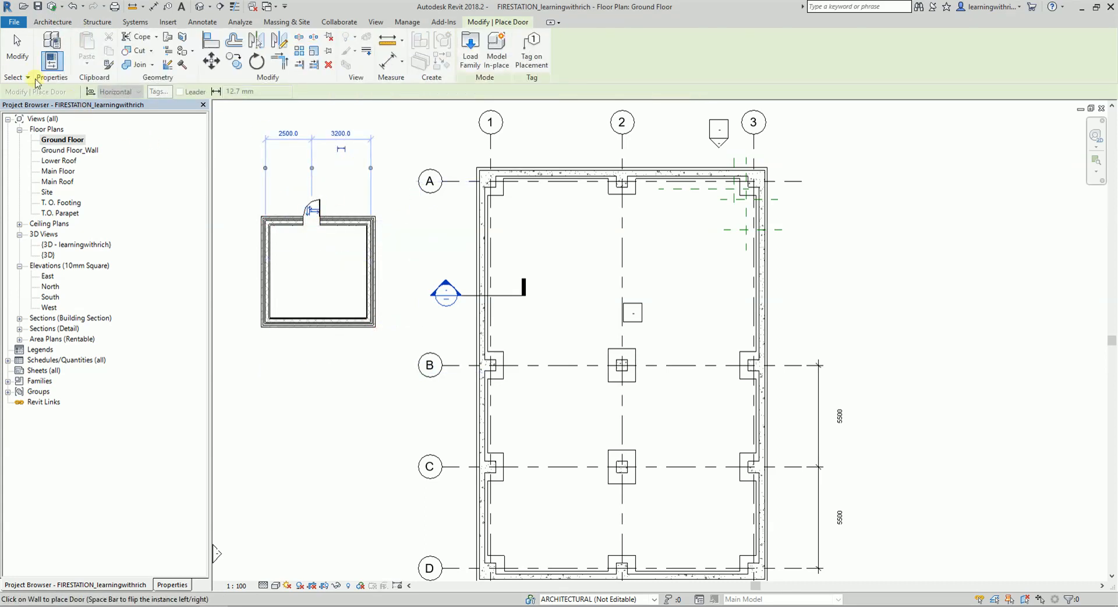
click(17, 49)
scroll(444, 282, down, 3)
middle_drag(631, 392, 608, 250)
scroll(605, 250, down, 1)
scroll(604, 282, down, 1)
middle_drag(680, 203, 661, 233)
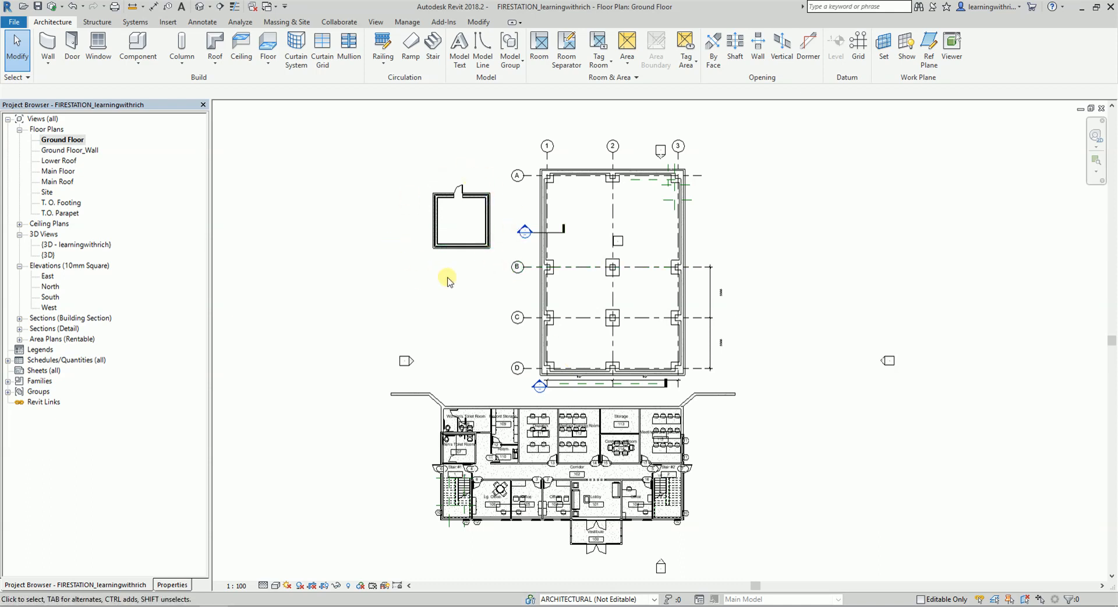
Step: Synchronize with the central model, saving the local file before and after synchronizing, and close the project
click(338, 22)
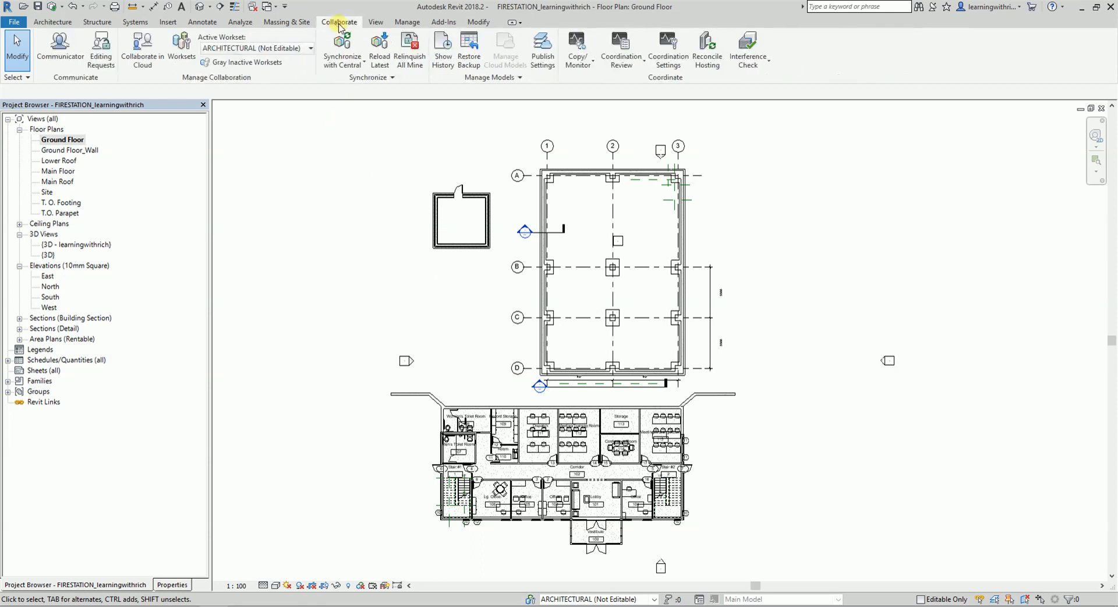
click(341, 68)
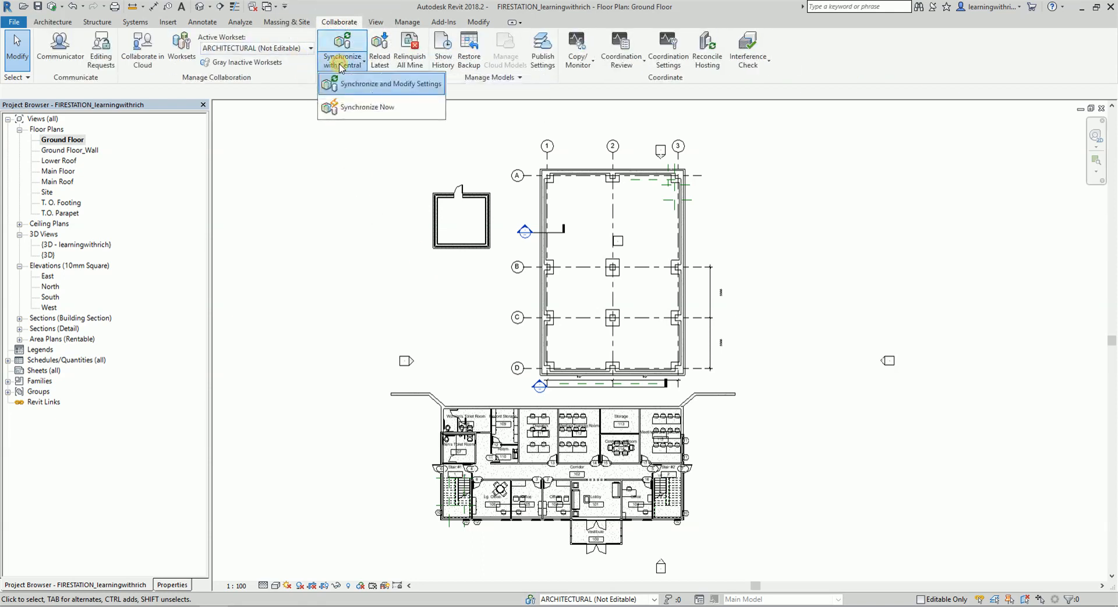
click(375, 89)
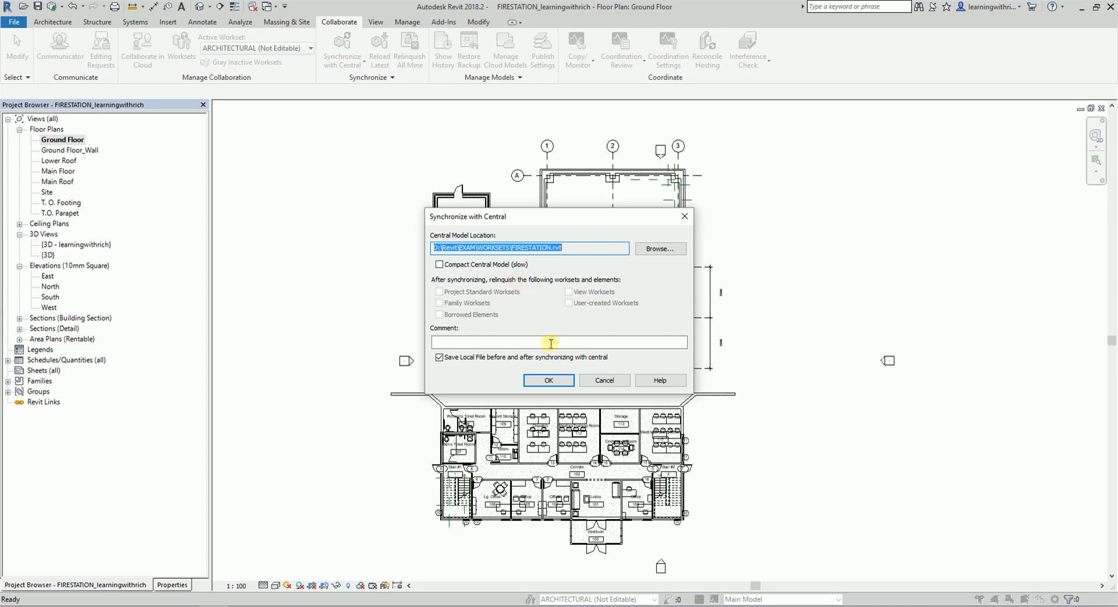
click(548, 381)
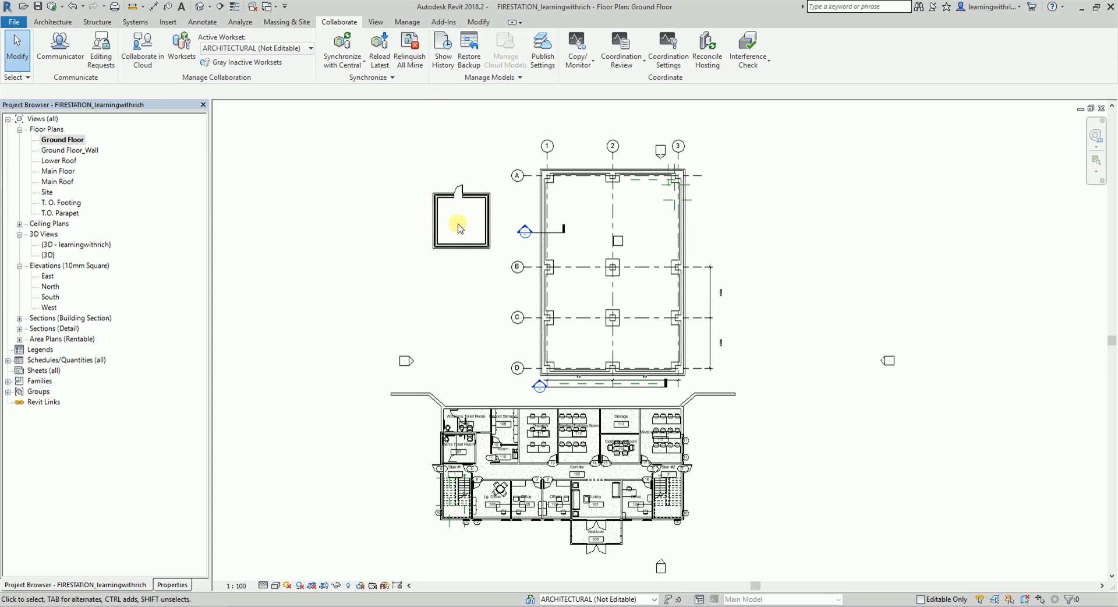
click(16, 23)
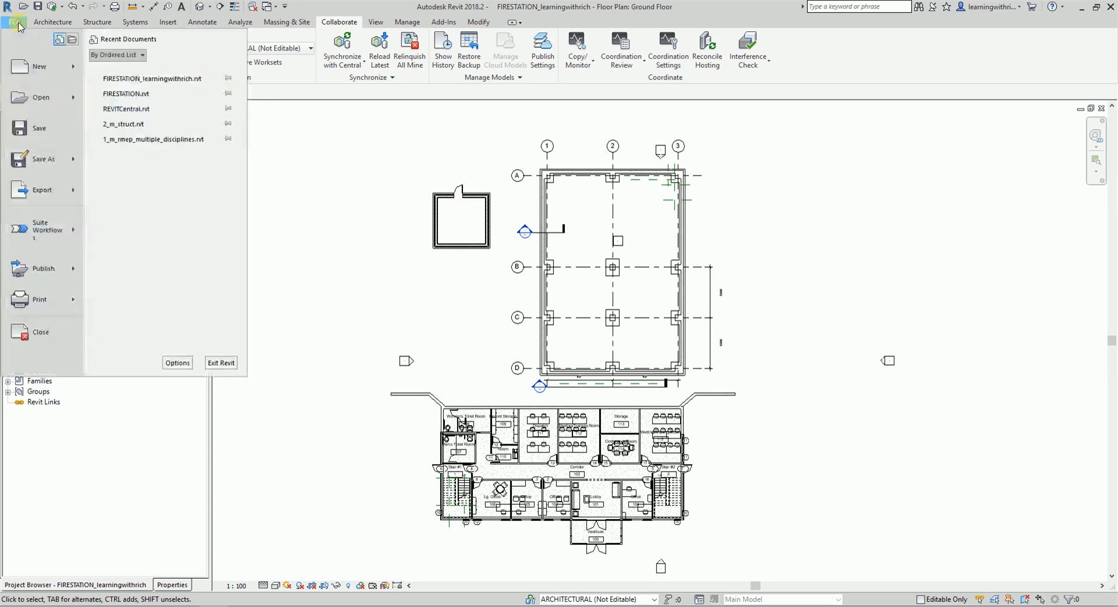
click(52, 335)
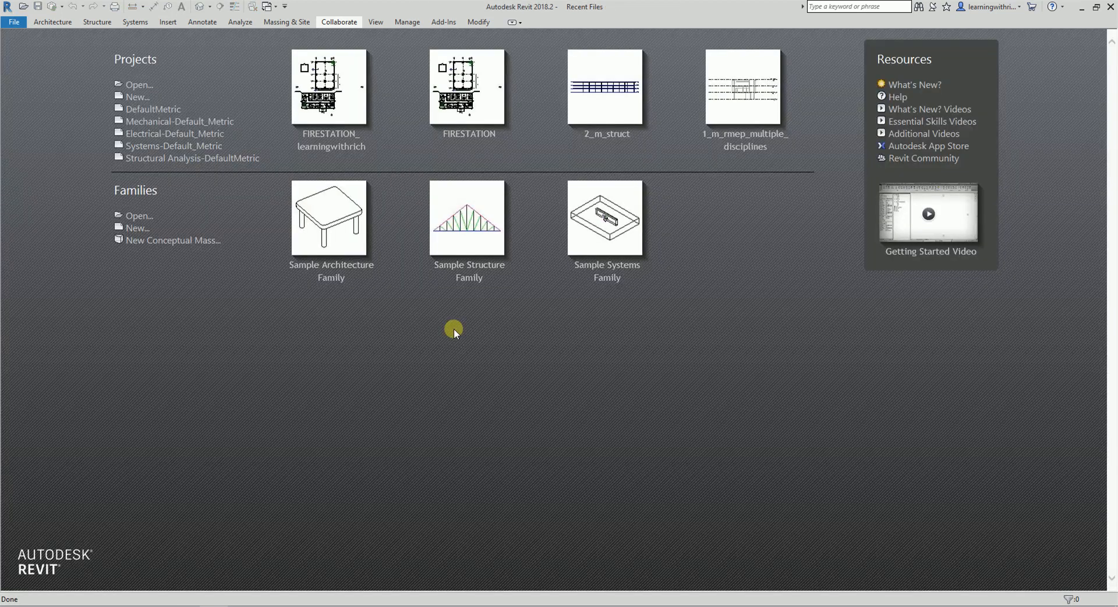
click(466, 148)
click(437, 73)
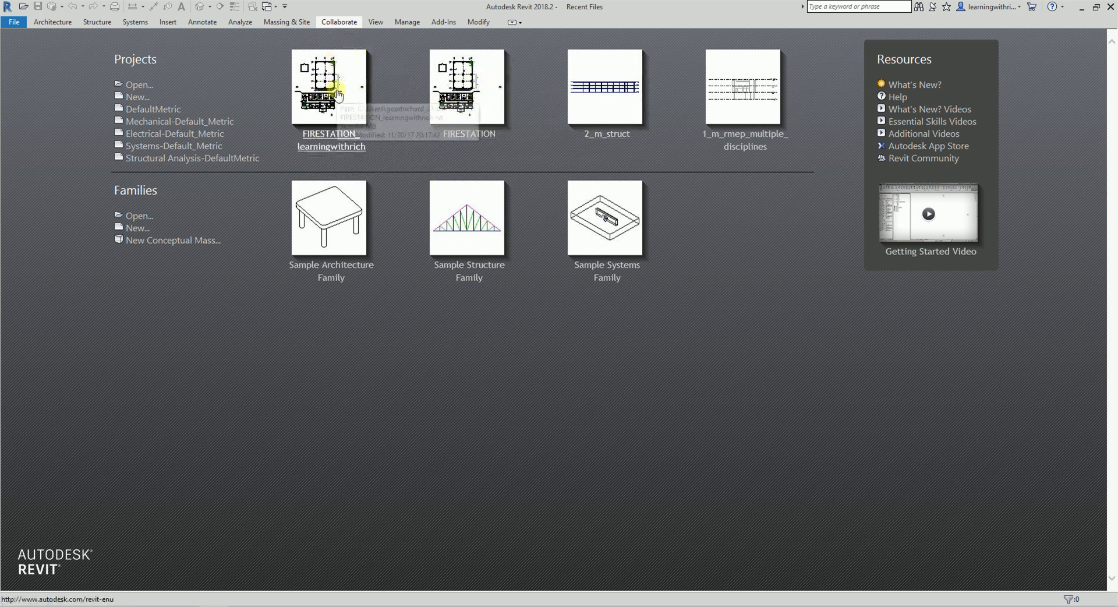
key(ctrl)
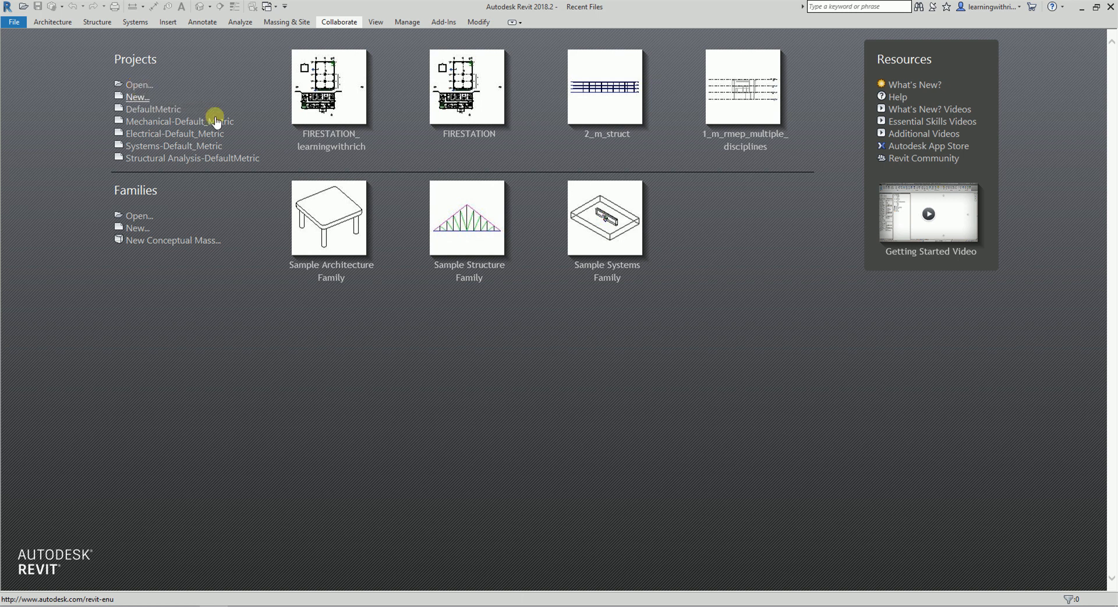
key(ctrl)
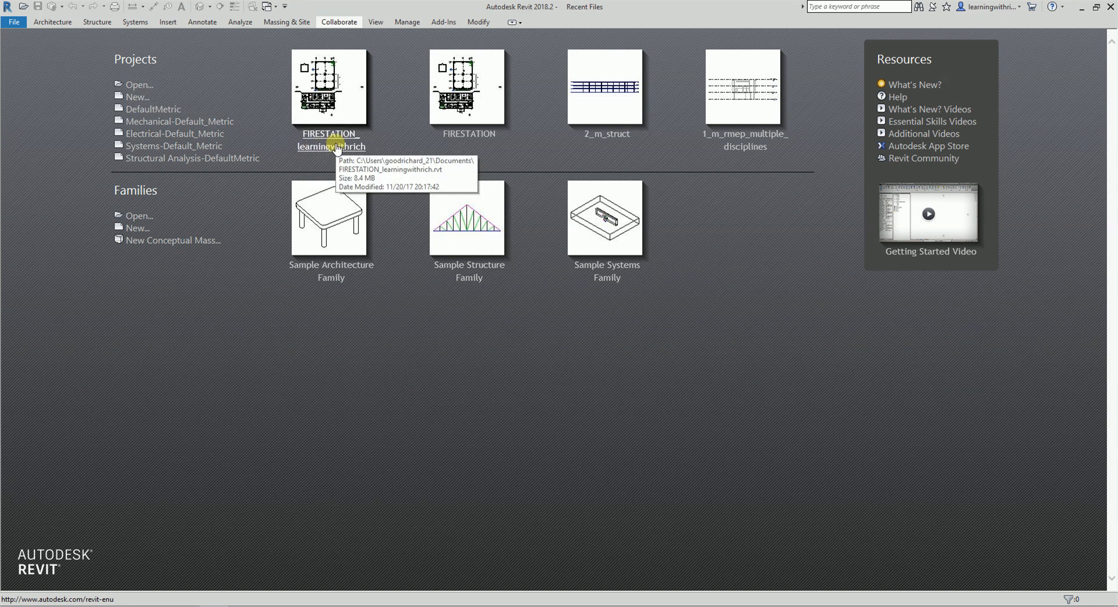
Step: Open the central file FIRESTATION.rvt from the WORKSETS folder with Create New Local enabled, overwriting the existing local file
click(140, 86)
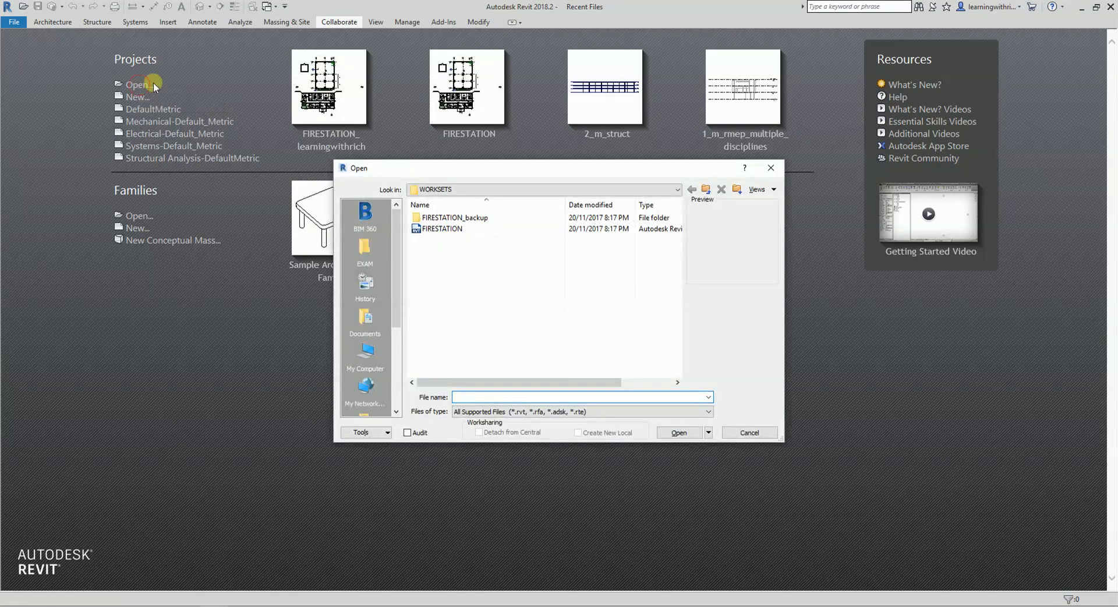
click(434, 231)
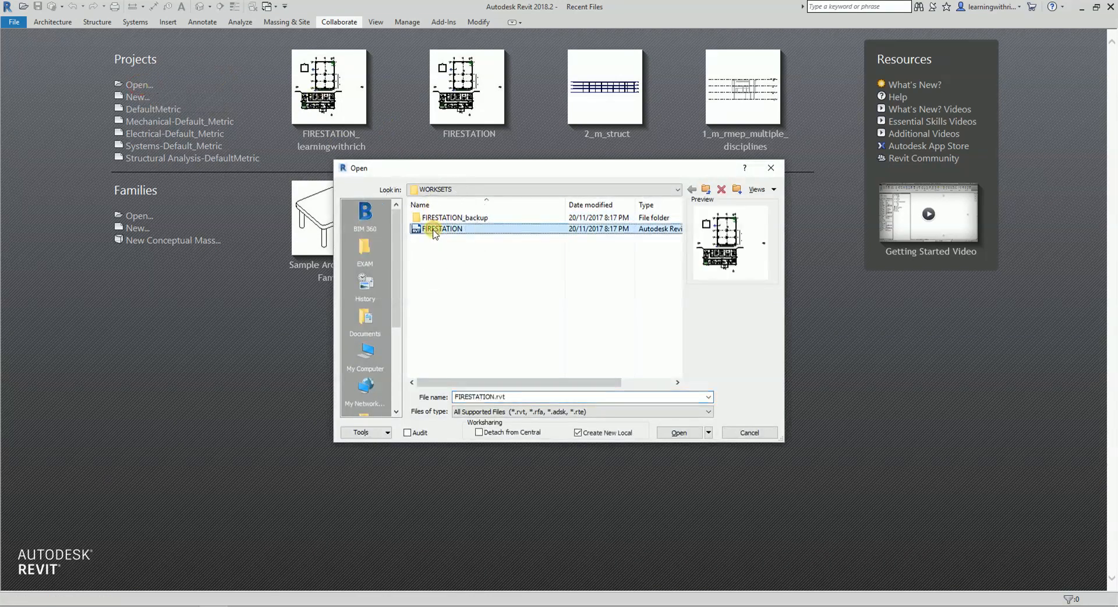
click(602, 437)
click(683, 436)
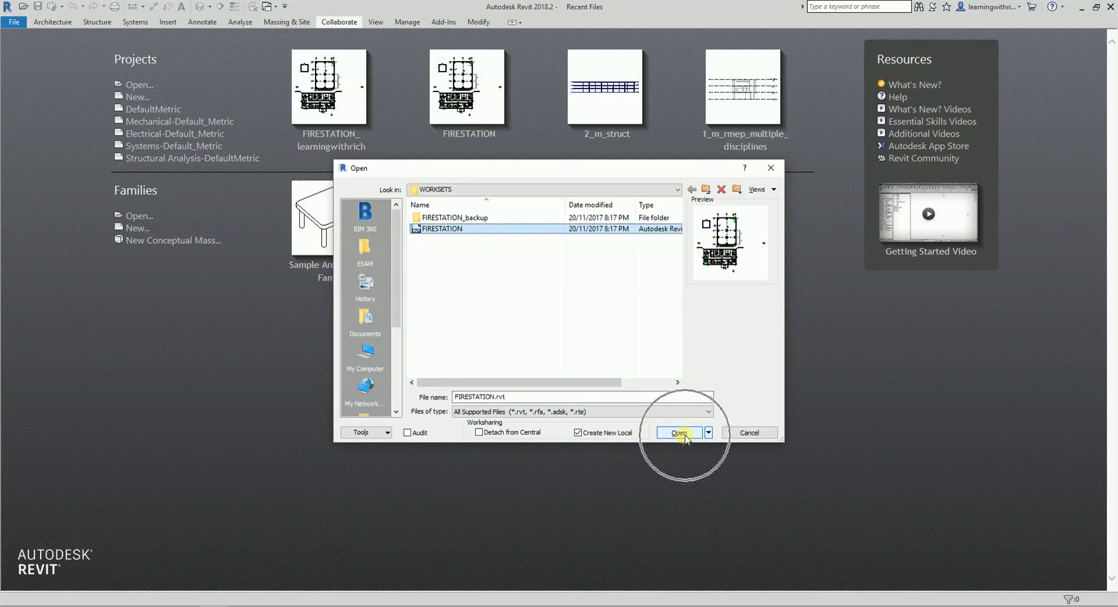
click(528, 302)
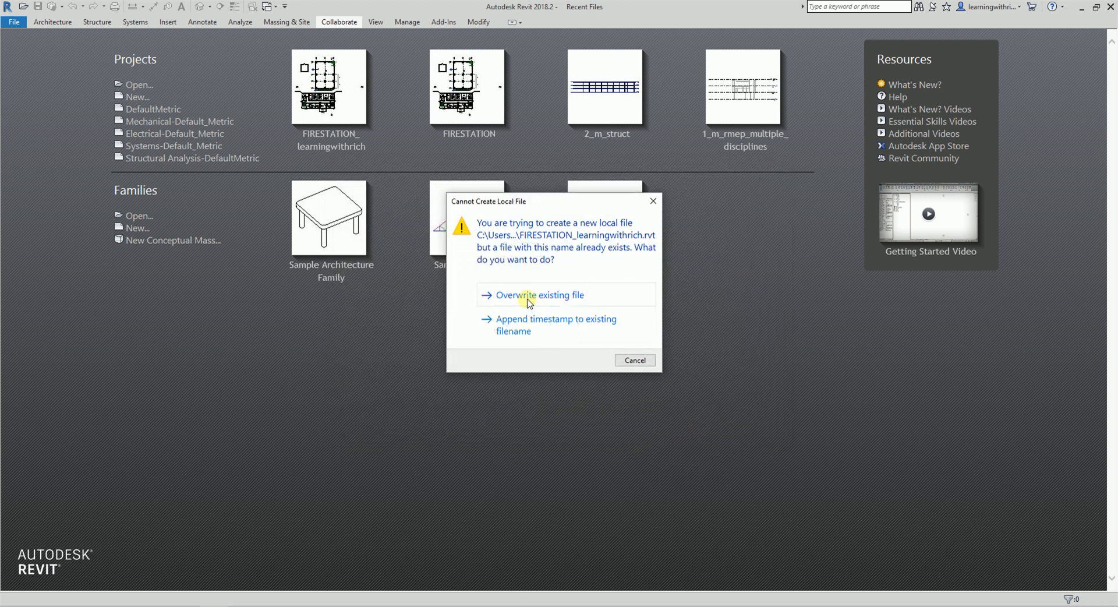
click(528, 299)
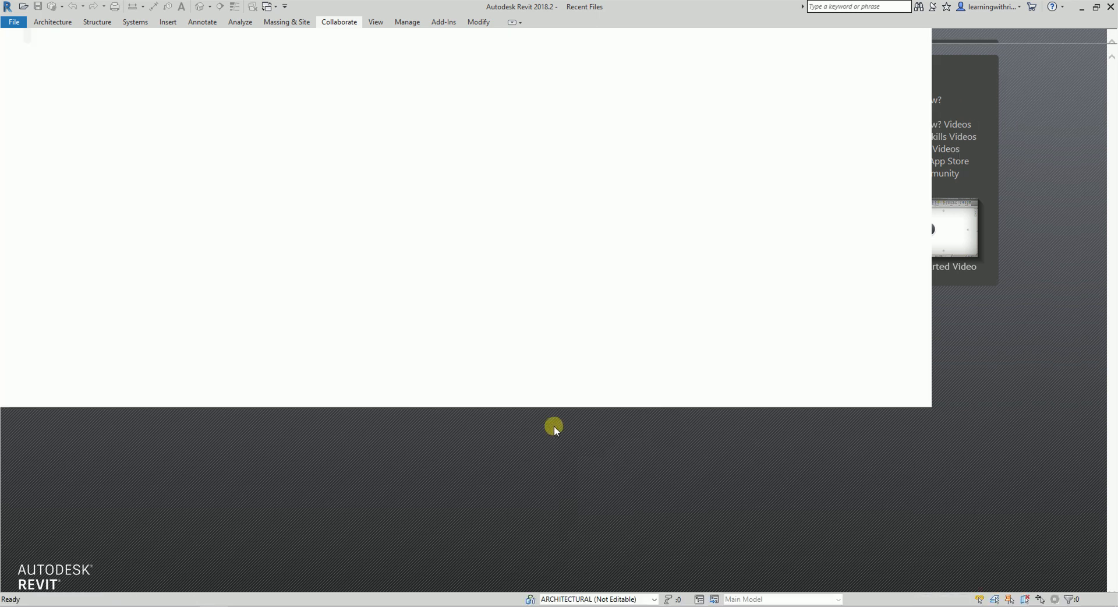